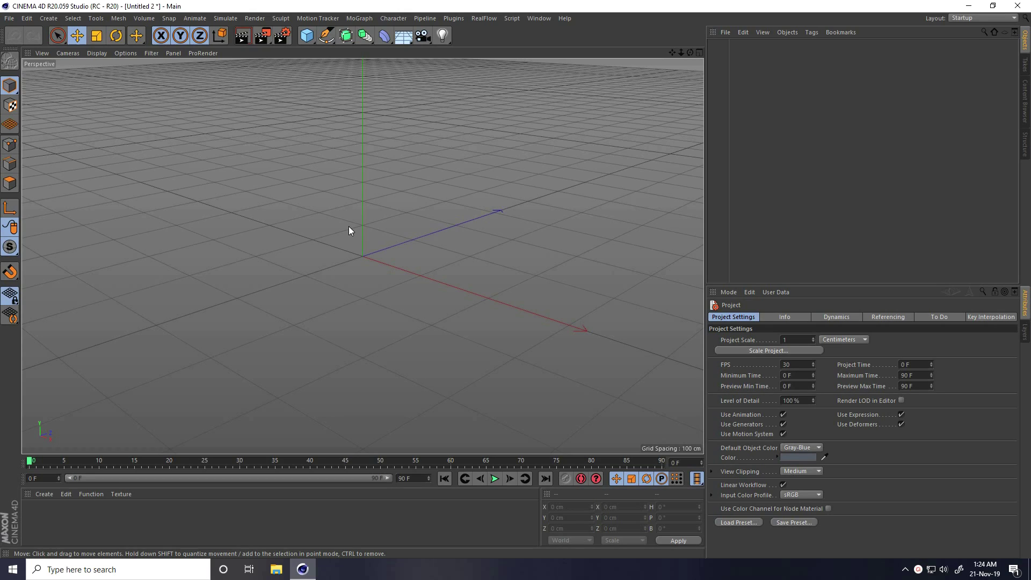
- Add a MoText object with the text "S" and set its alignment to Middle
left_click(348, 20)
left_click(376, 192)
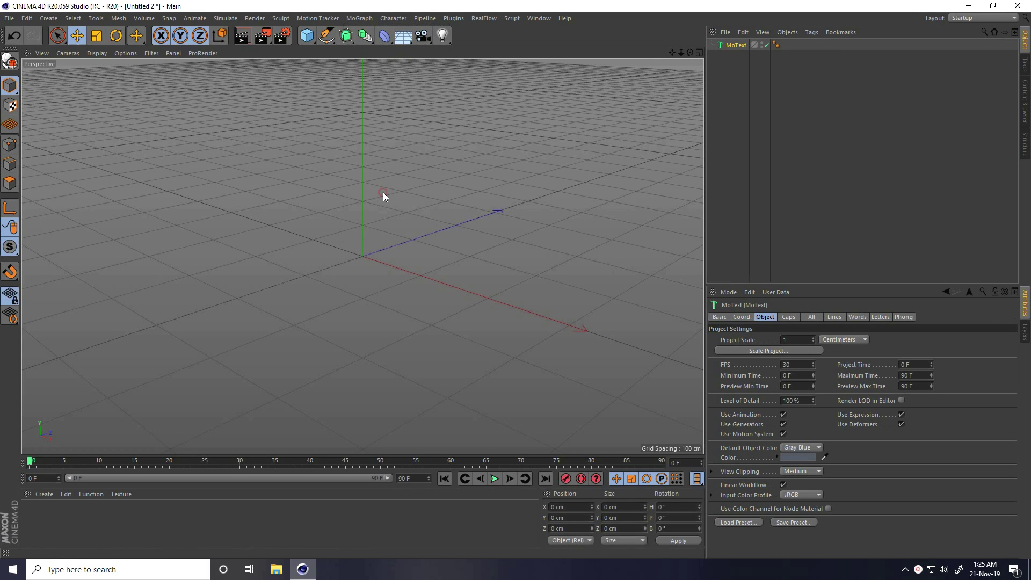
double_click(769, 367)
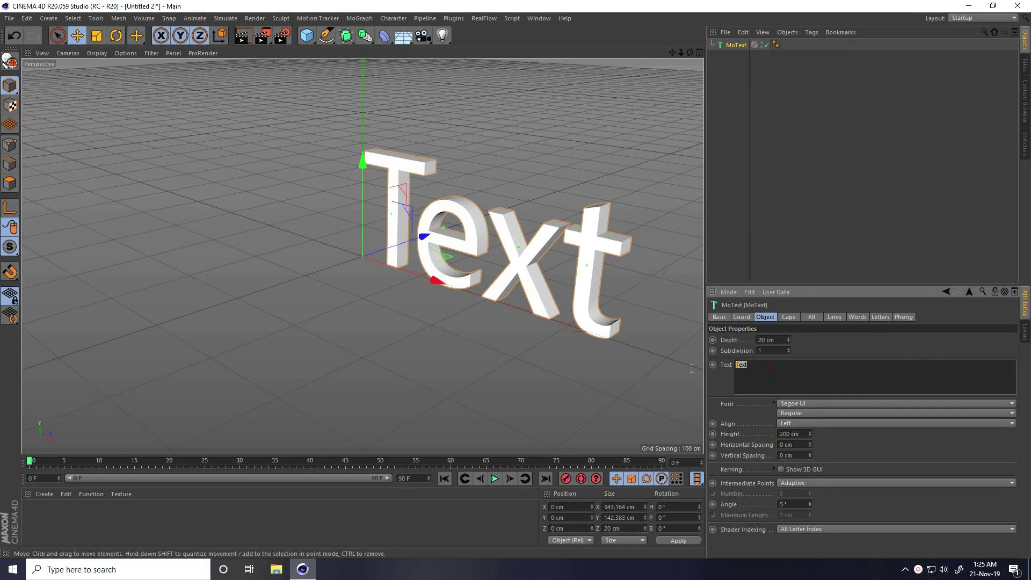
type("S")
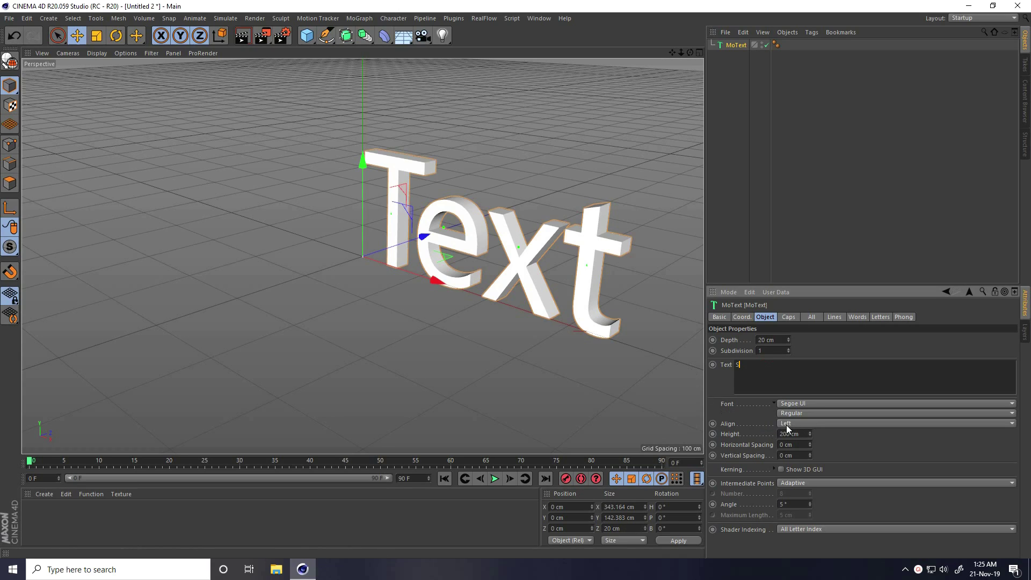
left_click(792, 423)
left_click(792, 447)
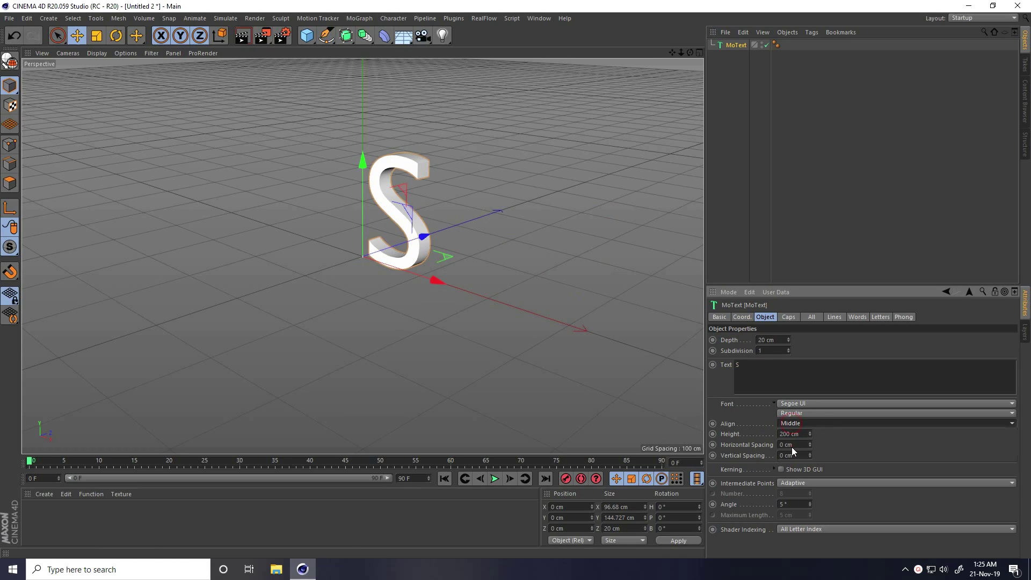
- Change the font of the S text to Arial Black
left_click(789, 403)
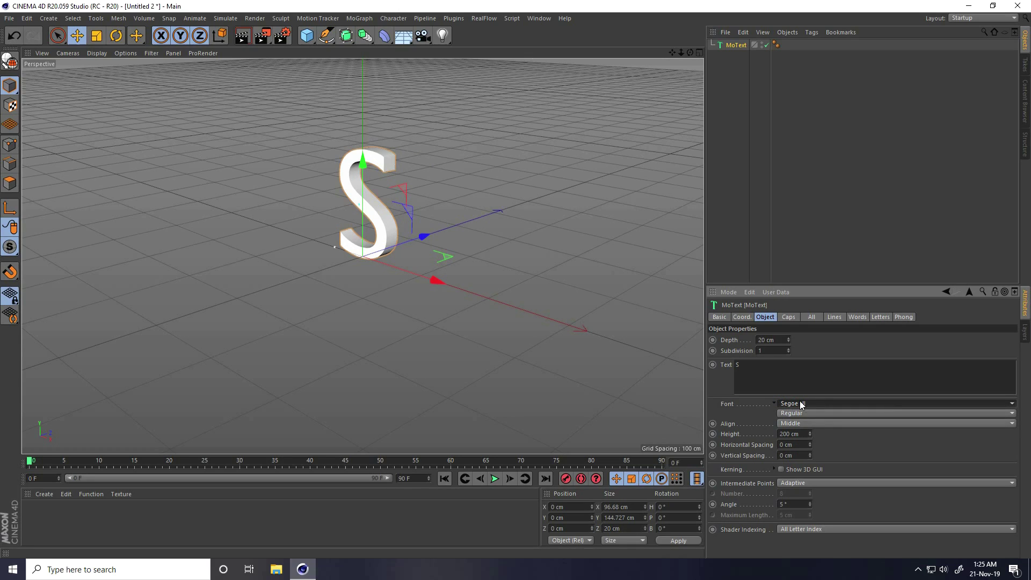
scroll(800, 404, "up", 10)
scroll(800, 401, "up", 15)
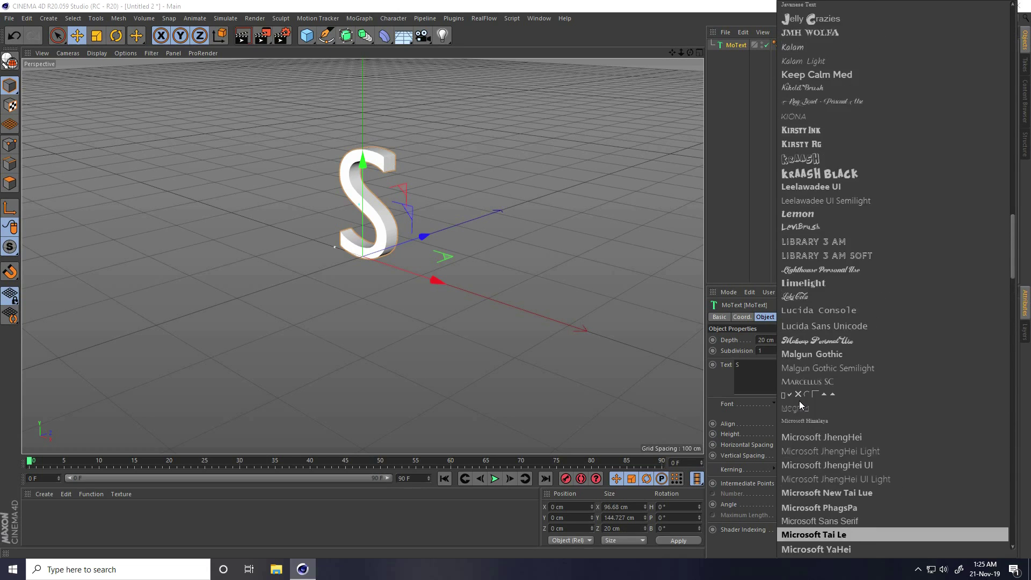
scroll(802, 333, "up", 5)
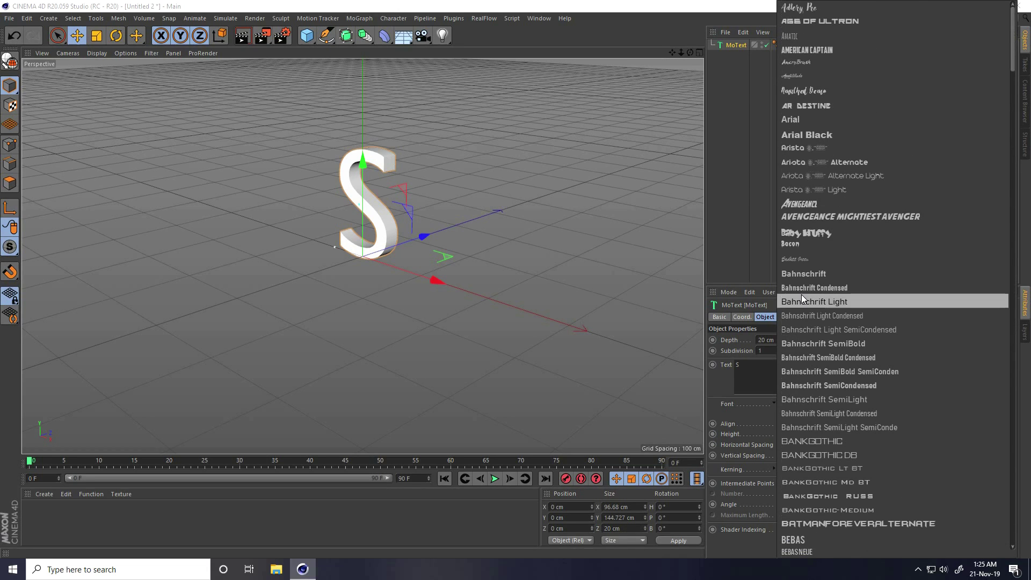
left_click(804, 136)
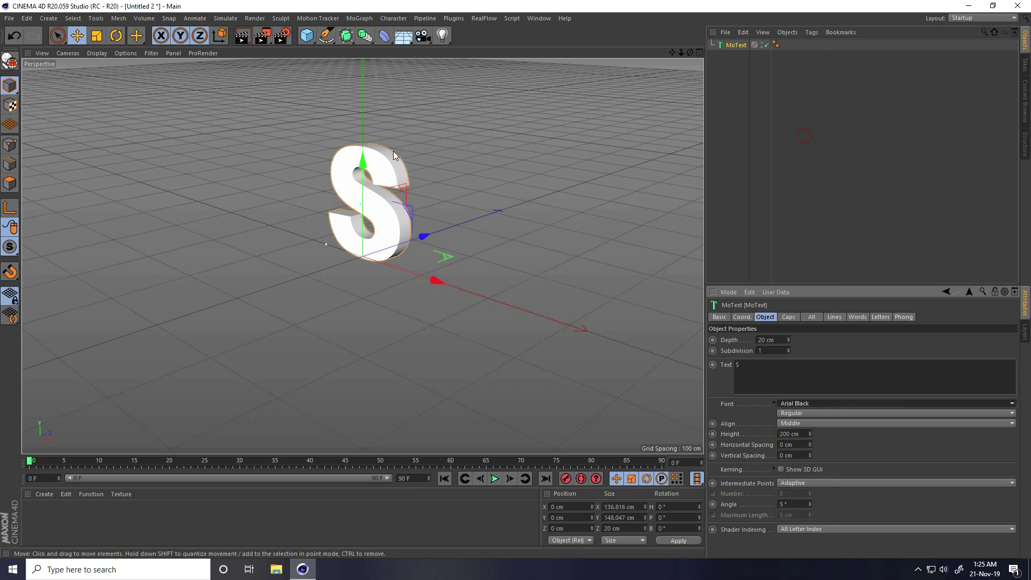
- Set the S text's depth to 50 cm and its height to 300 cm
scroll(397, 145, "up", 4)
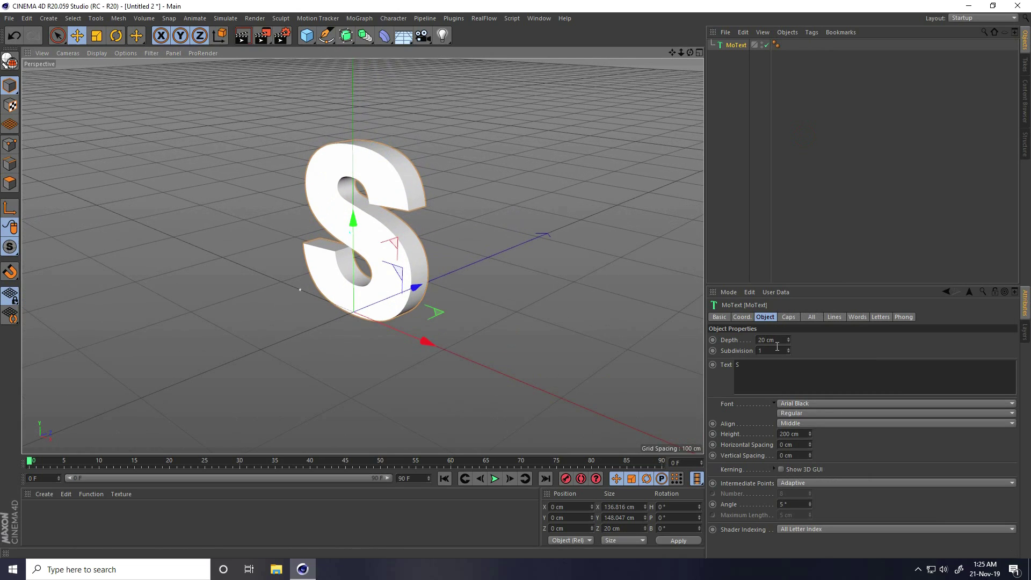
left_click(767, 339)
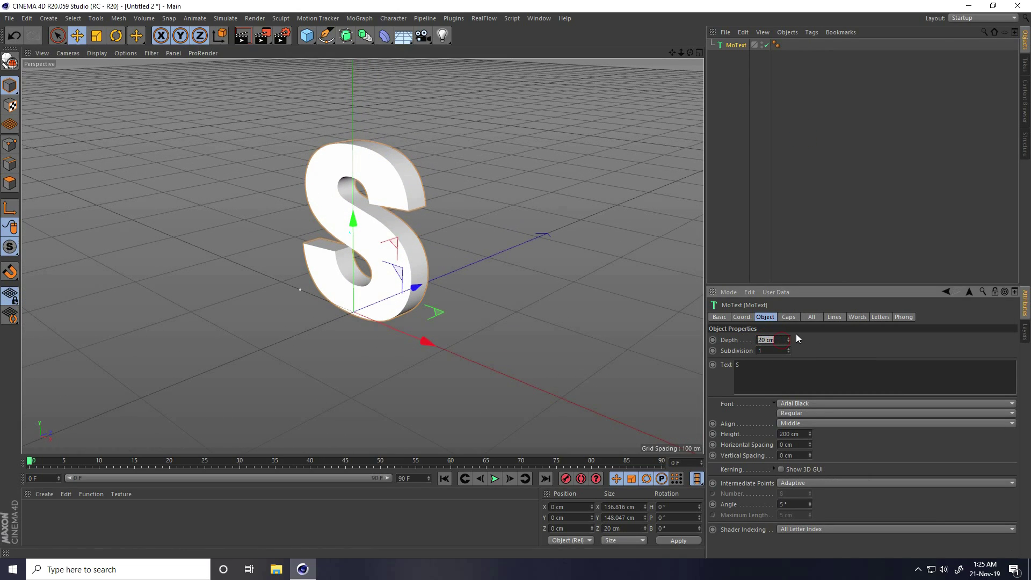
type("50")
key("Return")
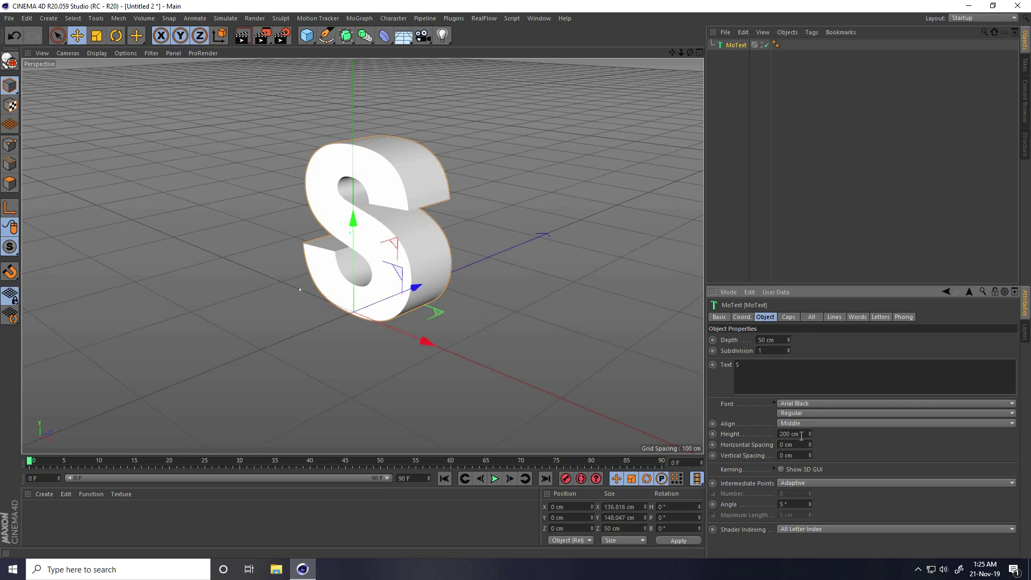
type("300")
key("Return")
left_click_drag(435, 257, 441, 292, "alt")
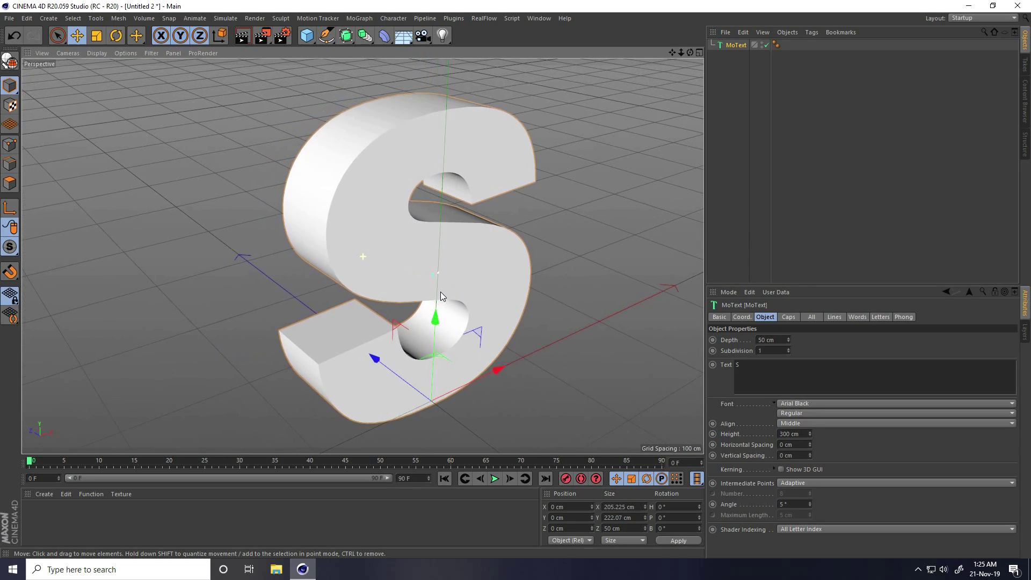
- Set both the start and end caps of the S text to Fillet Cap
left_click(789, 318)
left_click(817, 339)
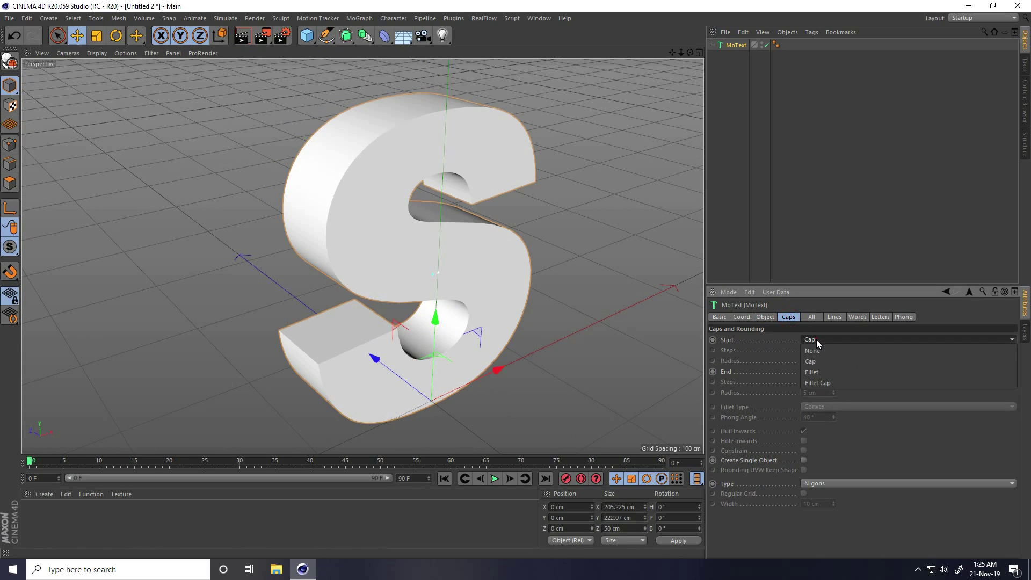
left_click(826, 382)
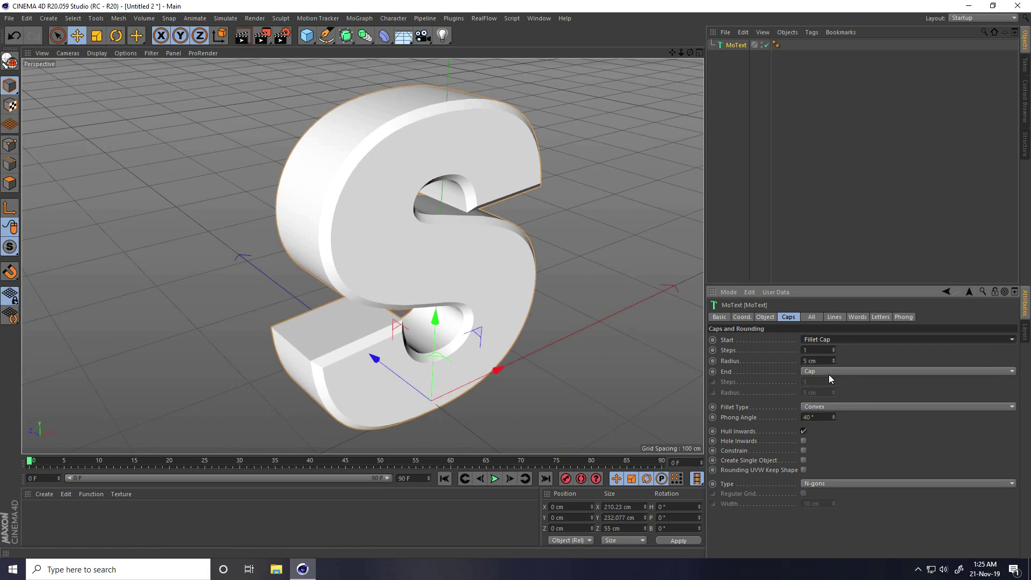
left_click(830, 375)
left_click(824, 415)
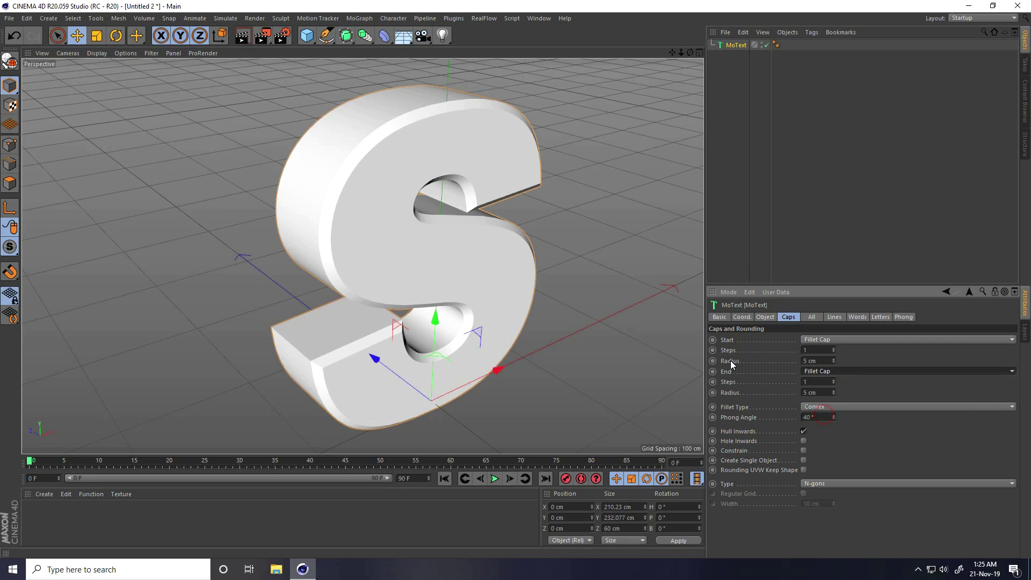
- Set the start and end fillets of the S text to 5 steps and a 3 cm radius
double_click(834, 363)
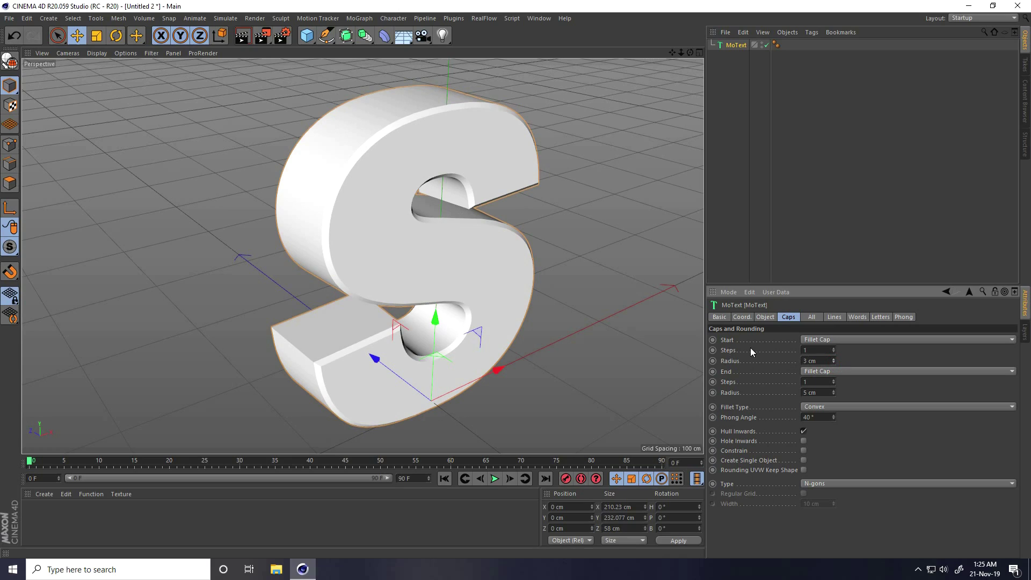
double_click(833, 349)
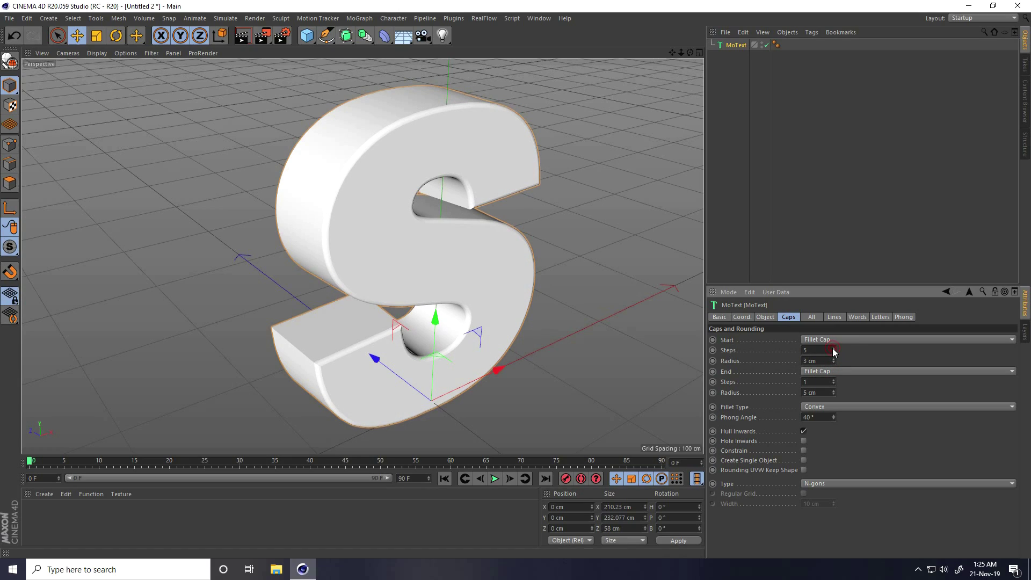
double_click(835, 394)
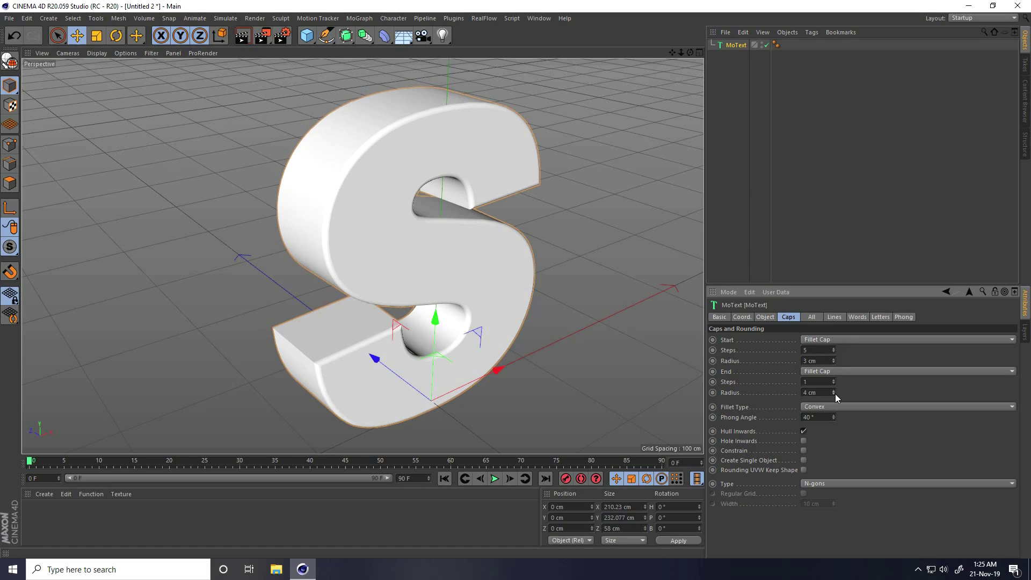
triple_click(834, 380)
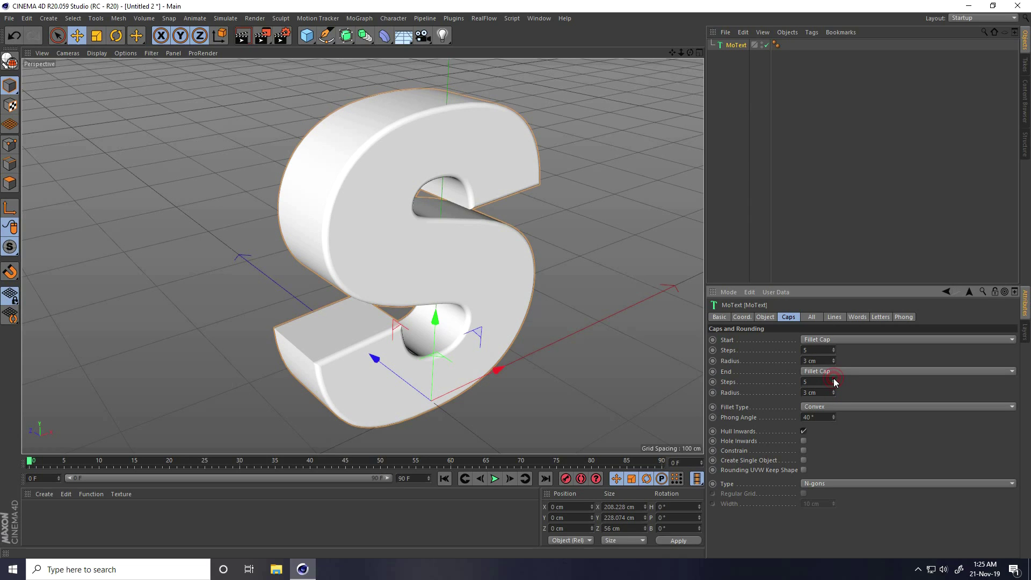
- Switch the perspective view's display to Gouraud Shading (Lines)
left_click(98, 53)
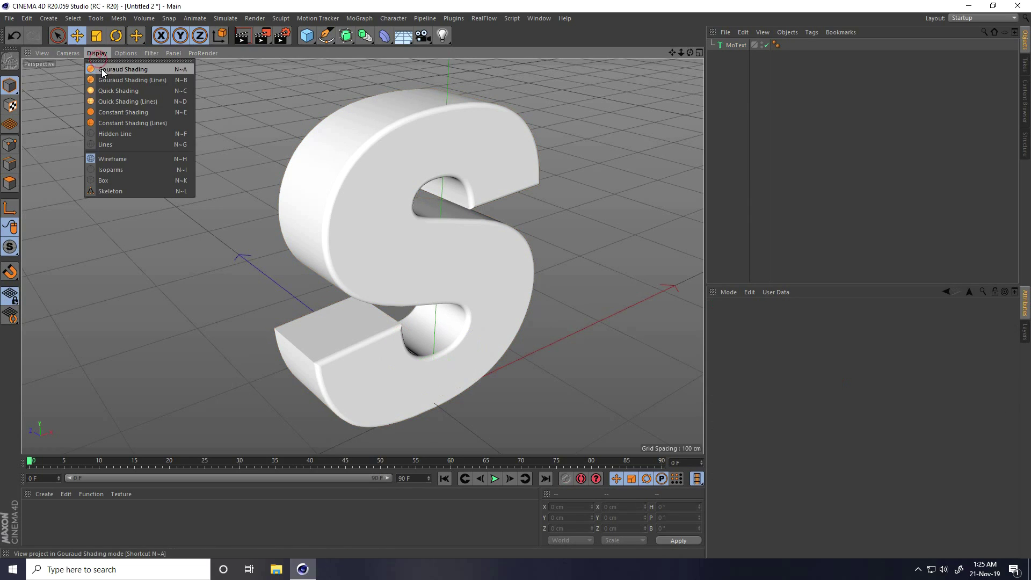
left_click(105, 78)
left_click(104, 75)
mouse_move(385, 188)
left_mouse_down("alt")
mouse_move(562, 161)
mouse_move(350, 170)
mouse_move(394, 188)
mouse_move(398, 231)
mouse_move(427, 258)
mouse_move(387, 277)
mouse_move(369, 262)
left_mouse_up("alt")
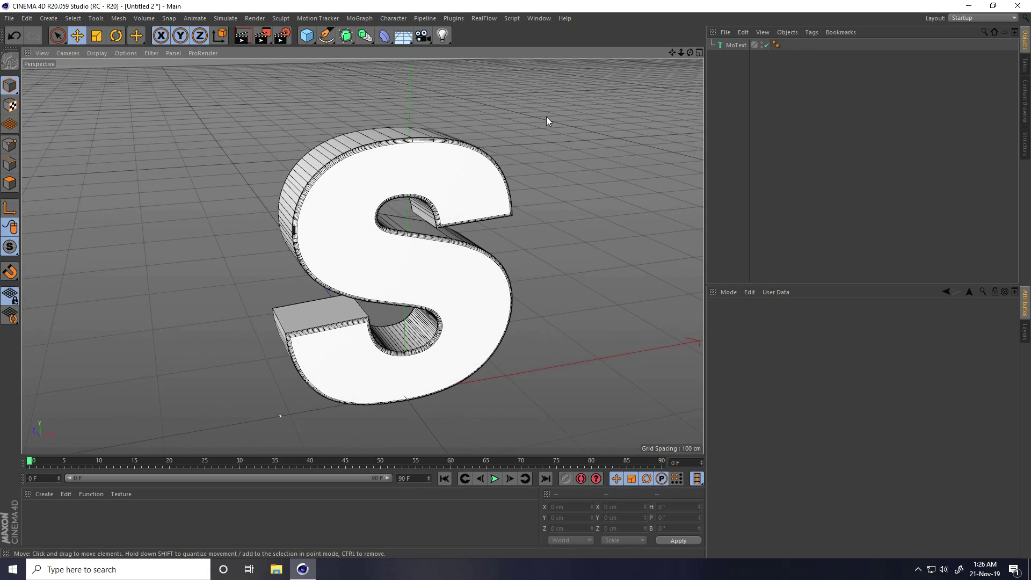
- Add a RealFlow scene to the project
left_click(485, 19)
left_click(485, 31)
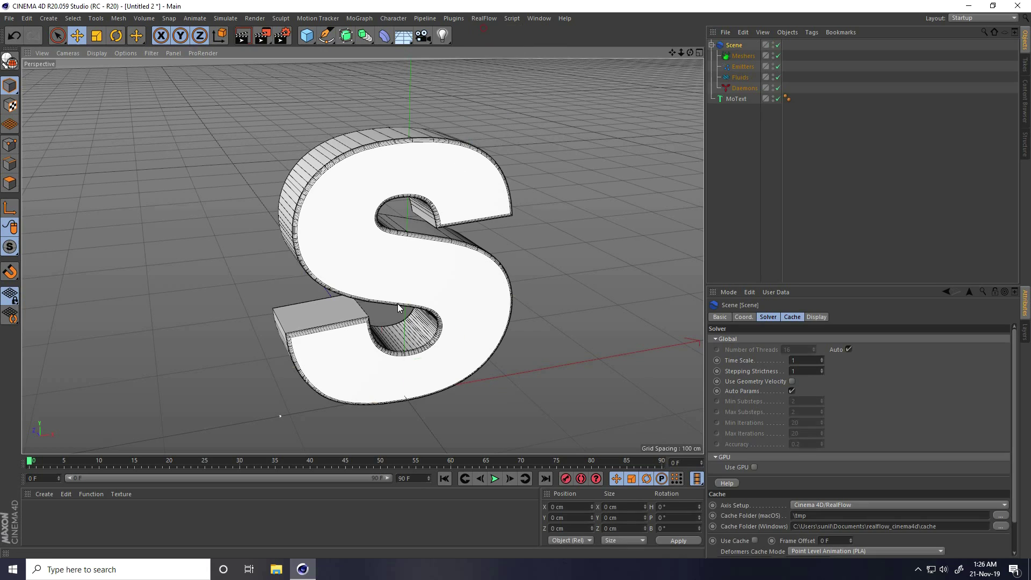
left_click_drag(397, 304, 397, 257, "alt")
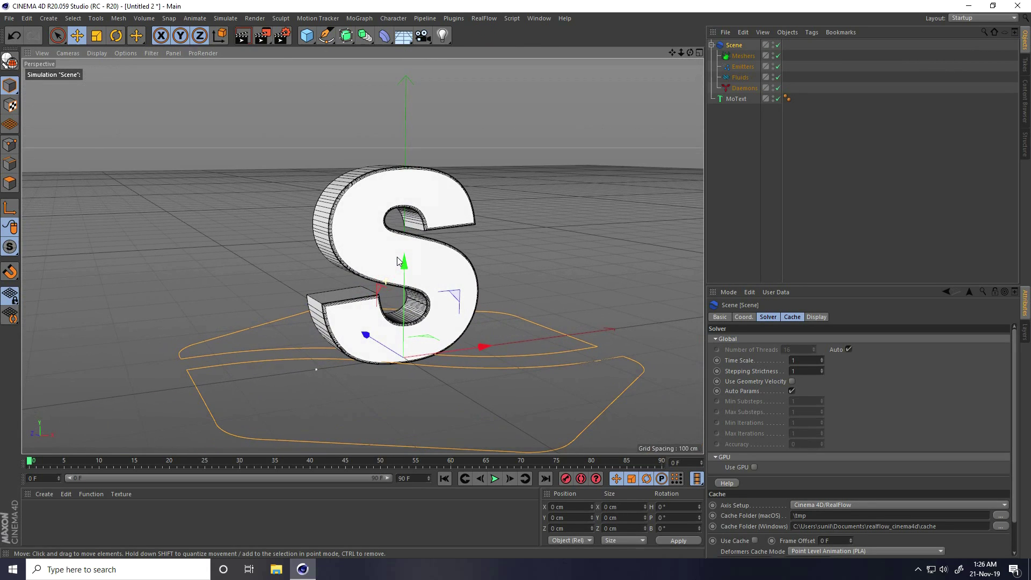
- Add a cube and flatten it in the front view to a slab about 14.5 cm thick
left_click(308, 39)
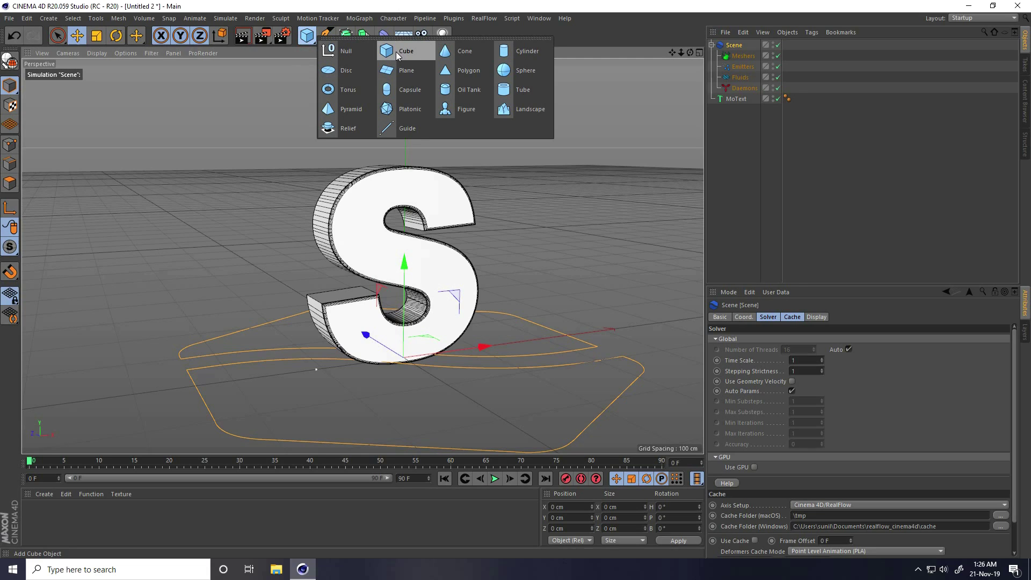
left_click(416, 52)
middle_click(419, 270)
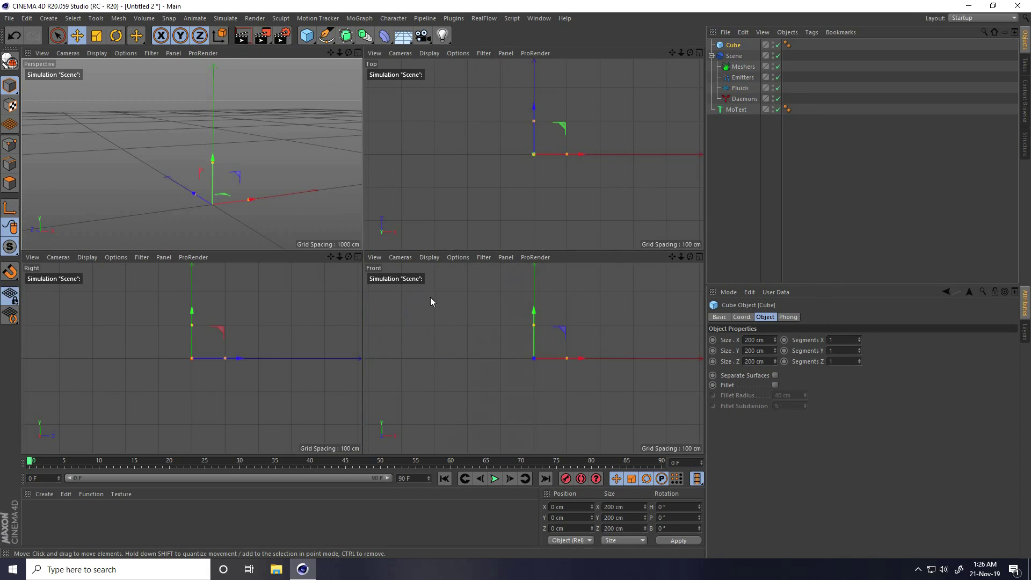
middle_click(424, 288)
left_click_drag(363, 190, 374, 255)
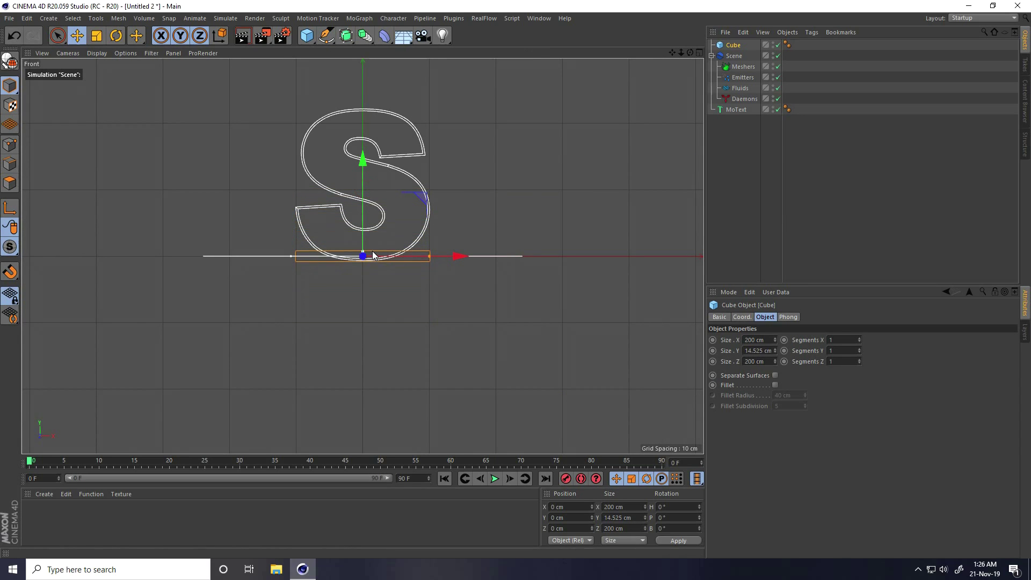
- Lower the slab to just beneath the S, at about Y -15 cm, and make it about 16 cm thick
scroll(359, 265, "up", 5)
left_click_drag(375, 128, 382, 176)
scroll(388, 244, "up", 5)
scroll(440, 212, "down", 5)
key("F5")
key("F1")
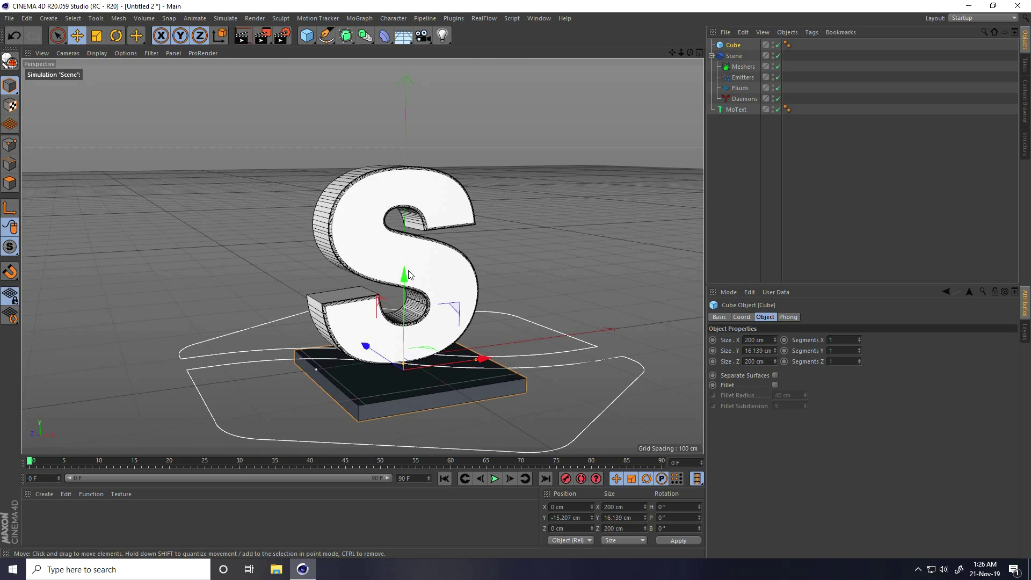
- Widen the slab into a floor about 1490 cm in X and 1089 cm in Z
scroll(408, 275, "down", 3)
left_click_drag(408, 275, 521, 320, "alt")
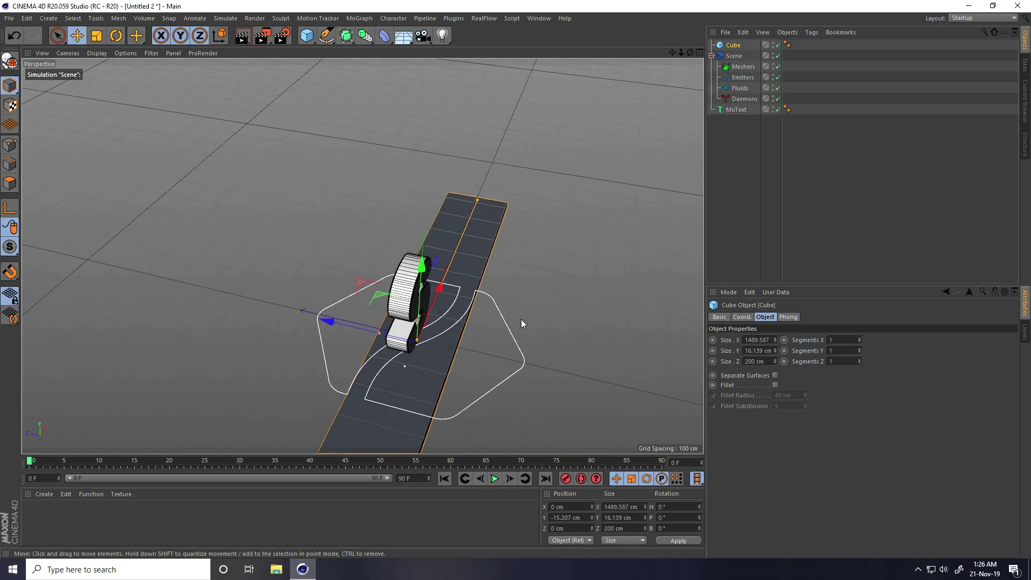
left_click_drag(381, 334, 383, 302)
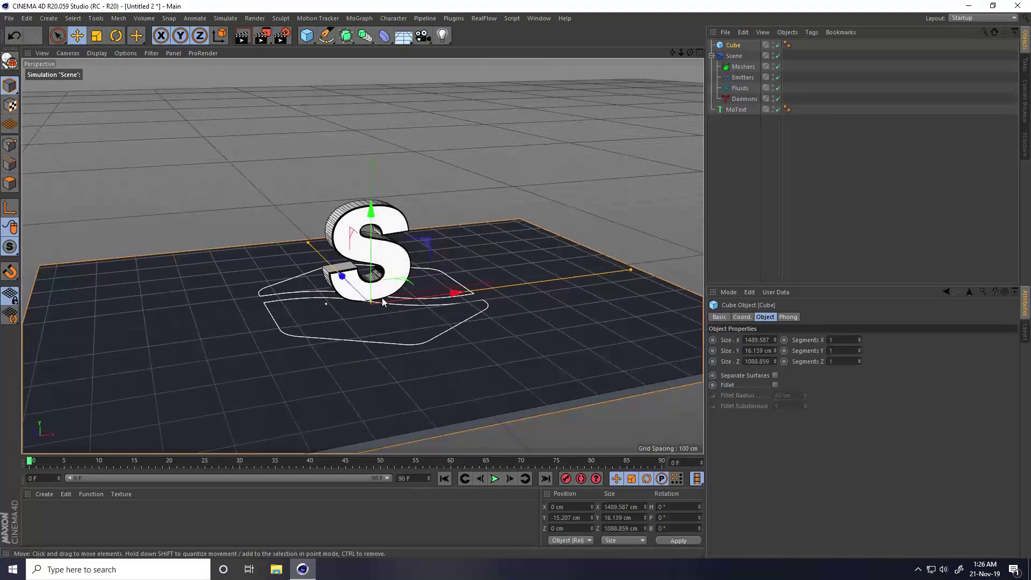
scroll(384, 302, "up", 5)
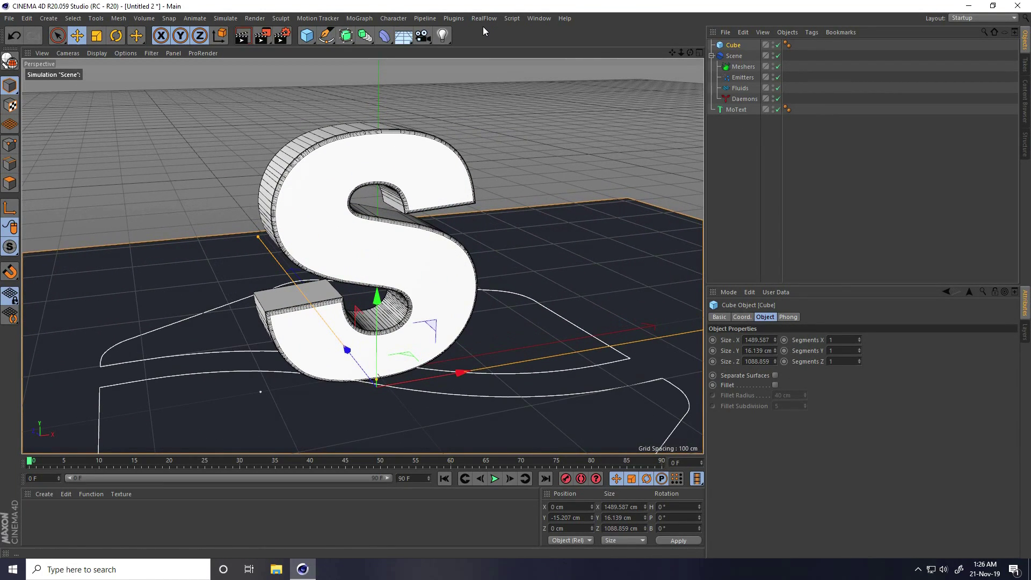
- Add a RealFlow circle emitter to the scene
left_click(479, 17)
mouse_move(479, 45)
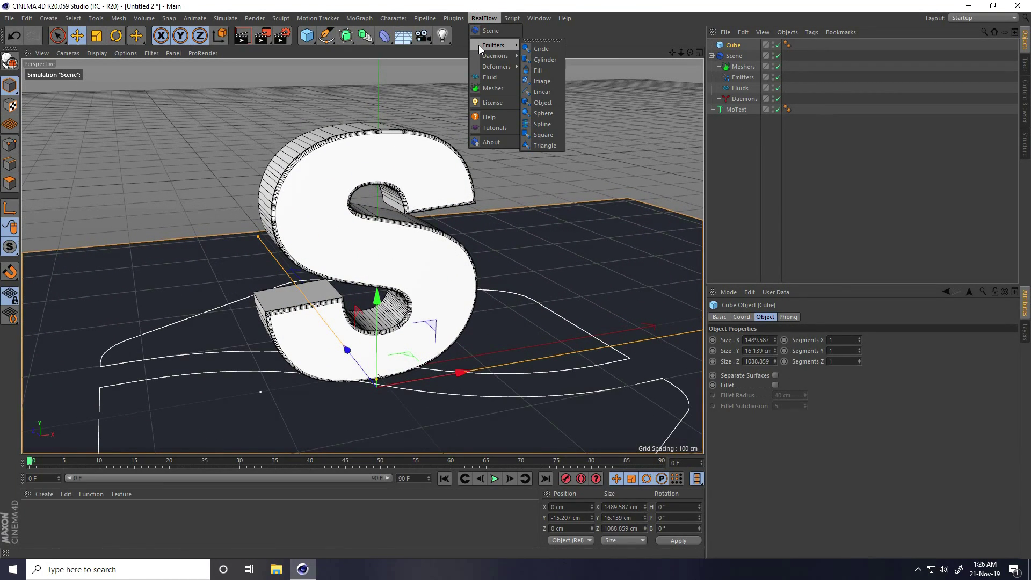
left_click(543, 49)
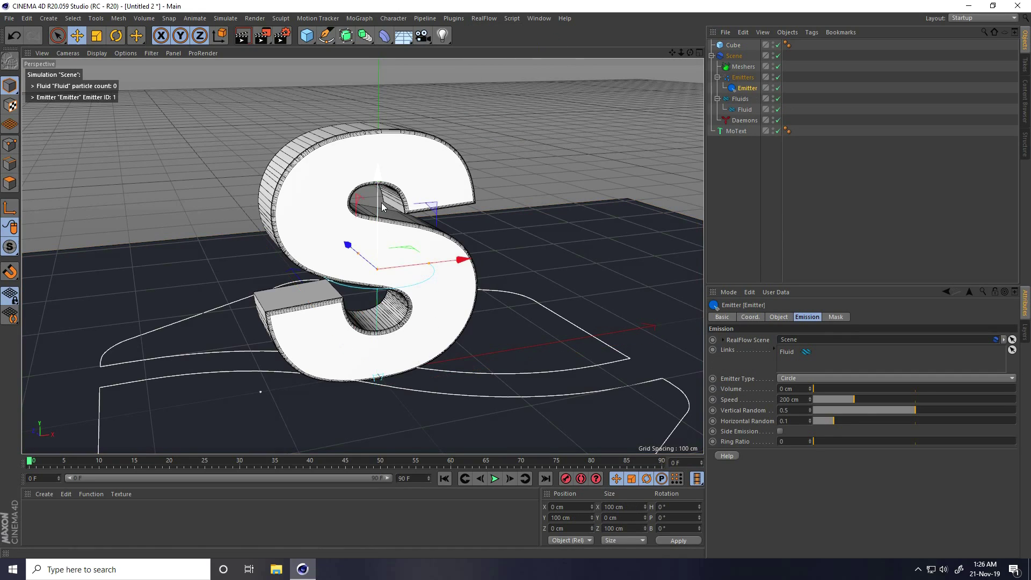
- Raise the circle emitter above the S to a Y position of about 301 cm
left_click_drag(438, 290, 398, 269, "alt")
left_click_drag(393, 180, 516, 279)
left_click_drag(392, 218, 400, 98, "alt")
scroll(464, 248, "up", 5)
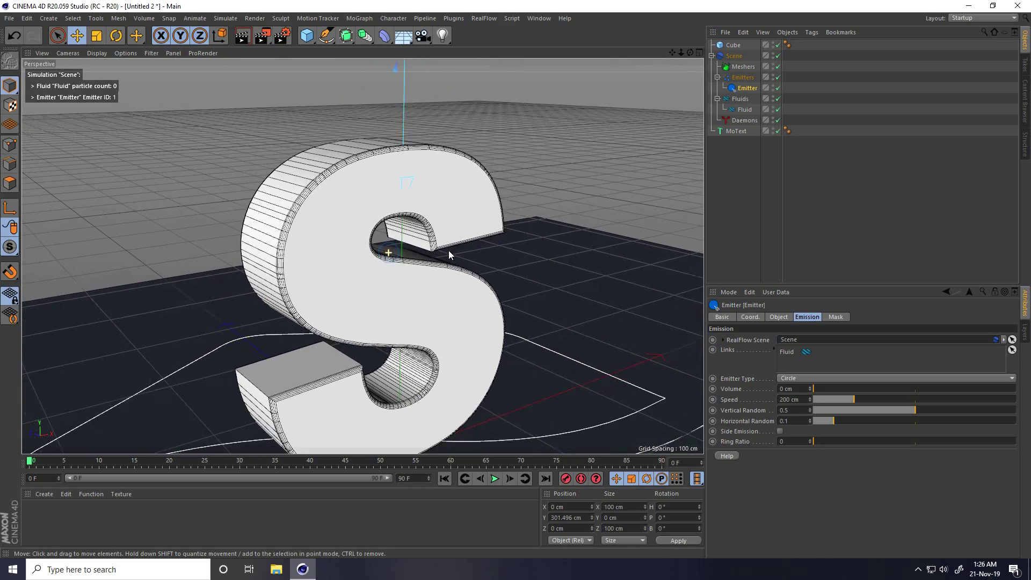
scroll(437, 202, "down", 4)
middle_click_drag(417, 43, 406, 145, "alt")
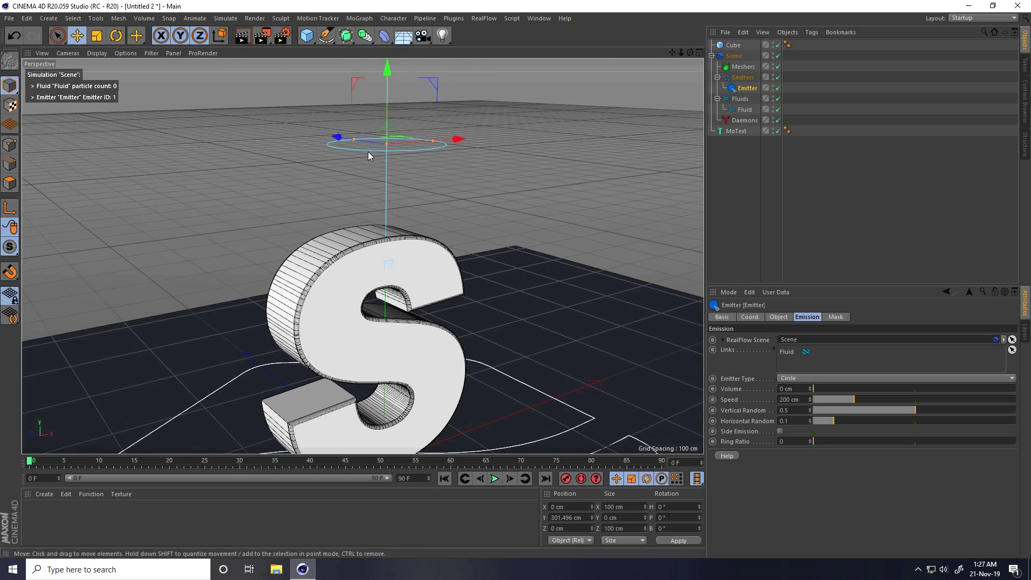
- Set the circle emitter's width and depth to 25 cm
left_click_drag(438, 261, 408, 352, "alt")
left_click(779, 317)
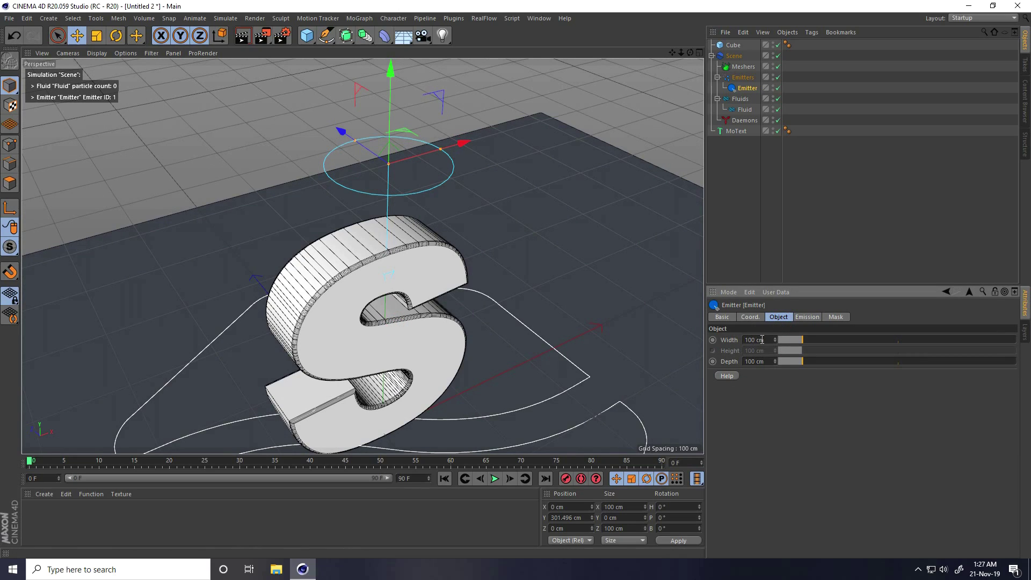
key("Tab")
type("25")
key("Return")
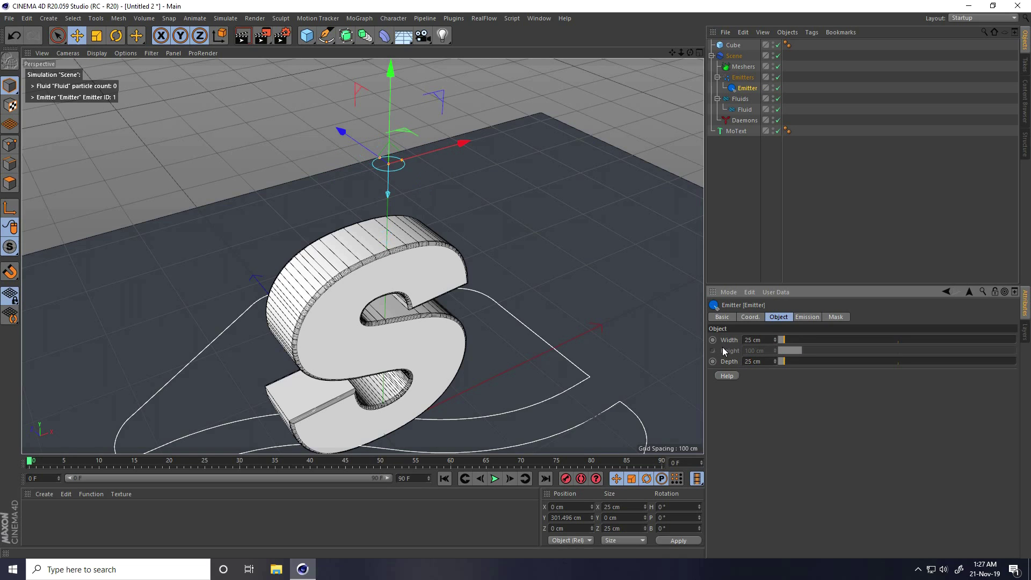
- Preview the first frames of the particle emission and return to the start of the animation
left_click_drag(429, 272, 378, 203, "alt")
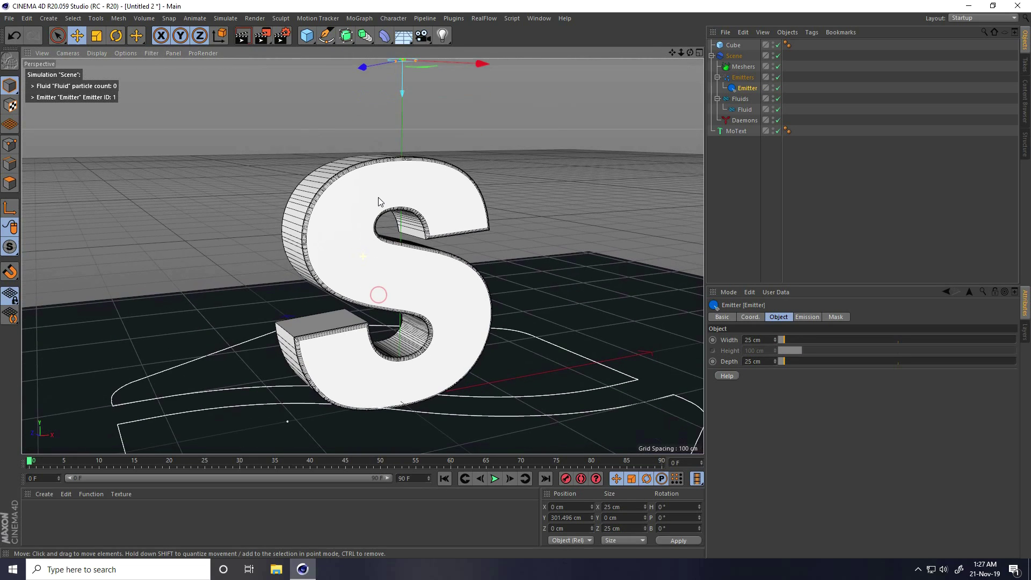
left_click(495, 478)
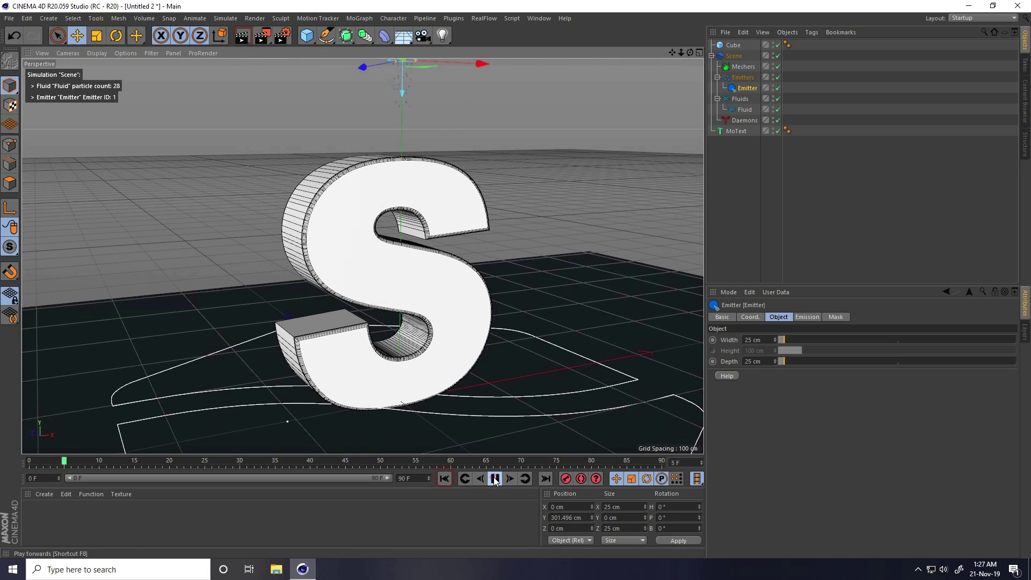
left_click(444, 479)
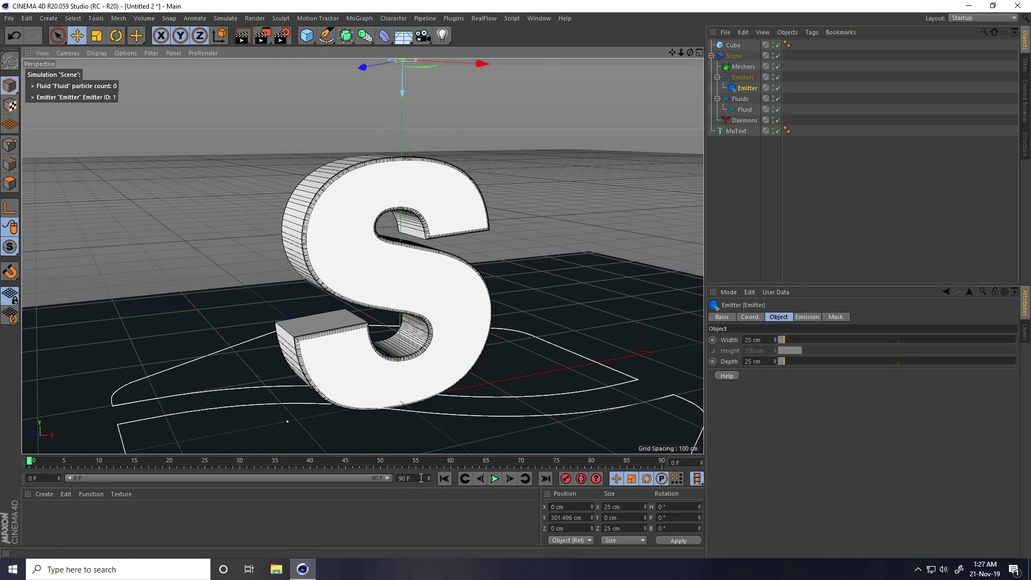
- Extend the animation to 400 frames and show the full range on the timeline
double_click(424, 478)
type("40")
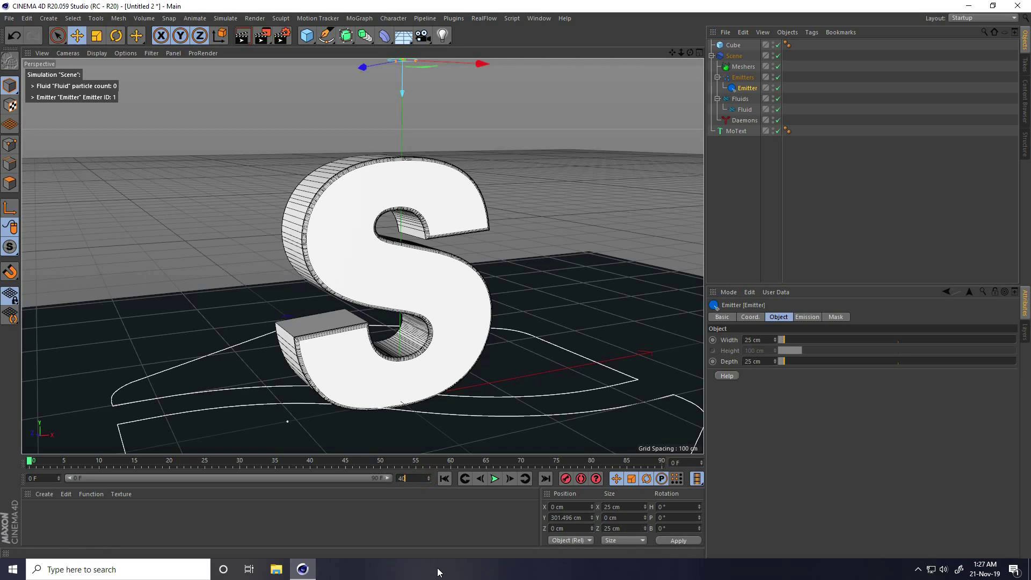
type("0")
key("Return")
double_click(105, 479)
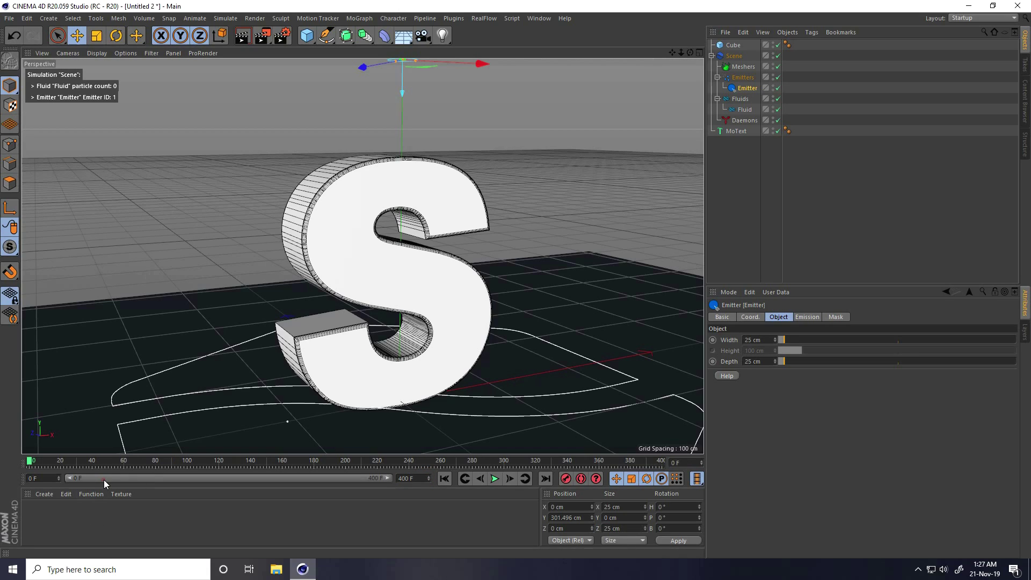
- Shift the emitter along X to about 94 cm in the top view, over one end of the S
middle_click(330, 322)
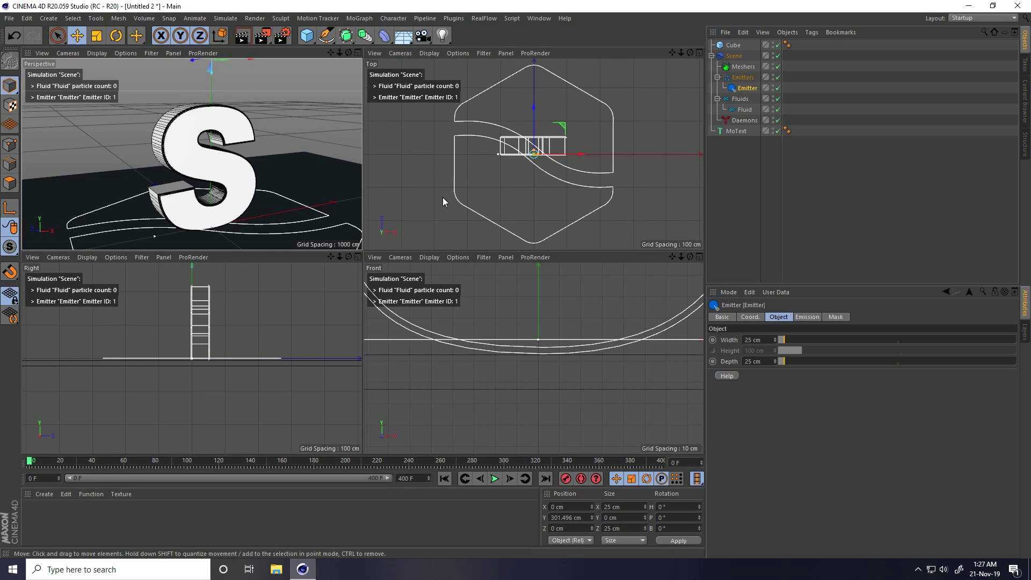
middle_click(468, 166)
scroll(426, 226, "up", 5)
middle_click_drag(426, 223, 516, 284)
scroll(530, 301, "up", 3)
left_click_drag(530, 301, 513, 280)
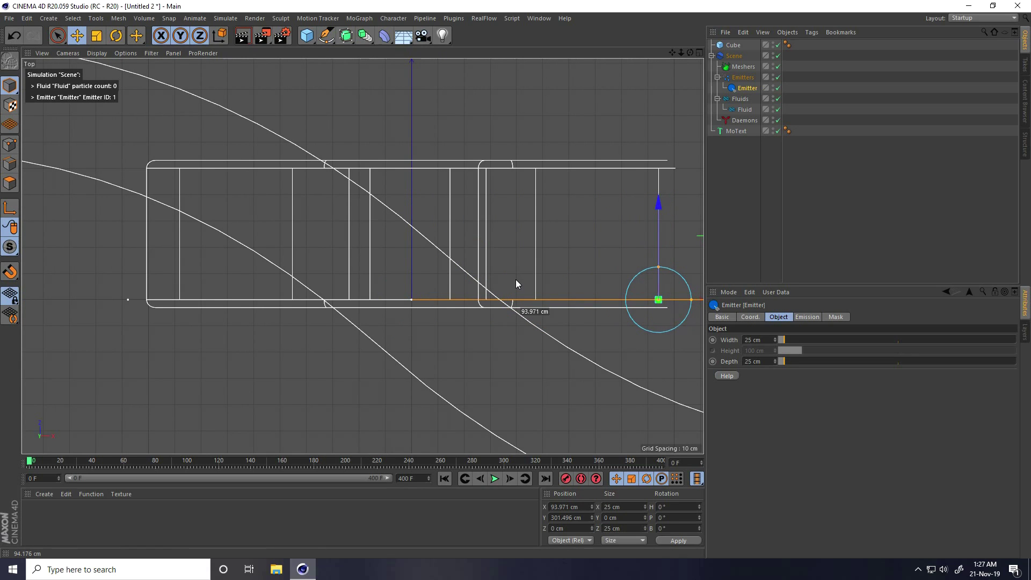
- Check the emitter's placement above the S and record a keyframe for it at frame 0
middle_click(462, 298)
middle_click(338, 178)
left_click_drag(337, 177, 452, 198, "alt")
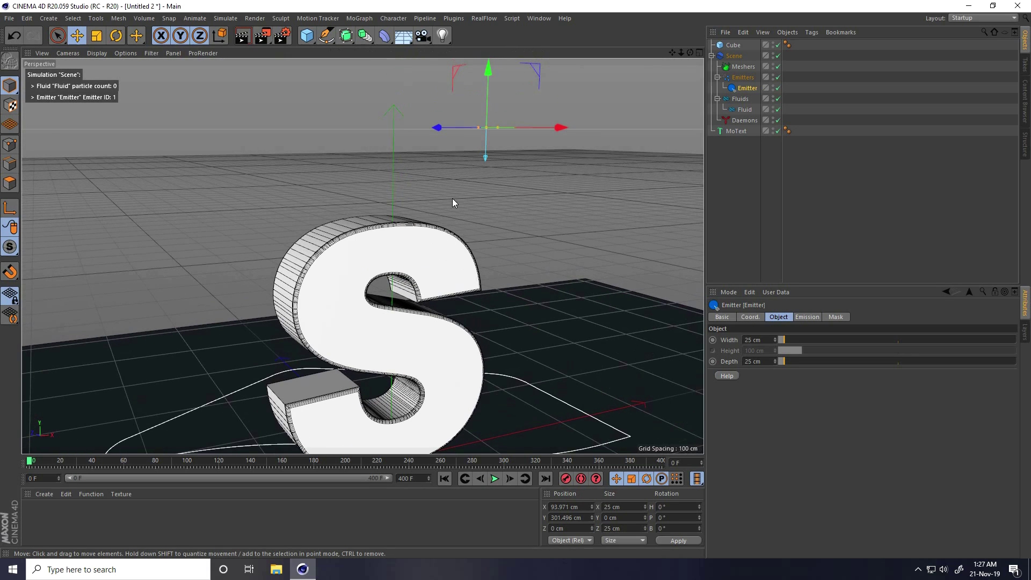
left_click_drag(491, 128, 478, 178, "alt")
middle_click(478, 178)
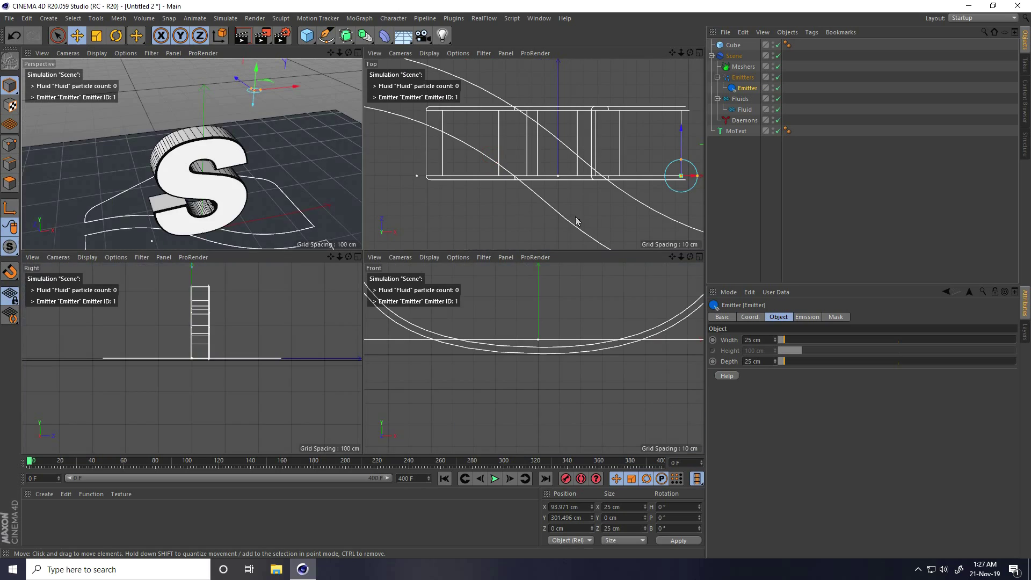
middle_click(529, 209)
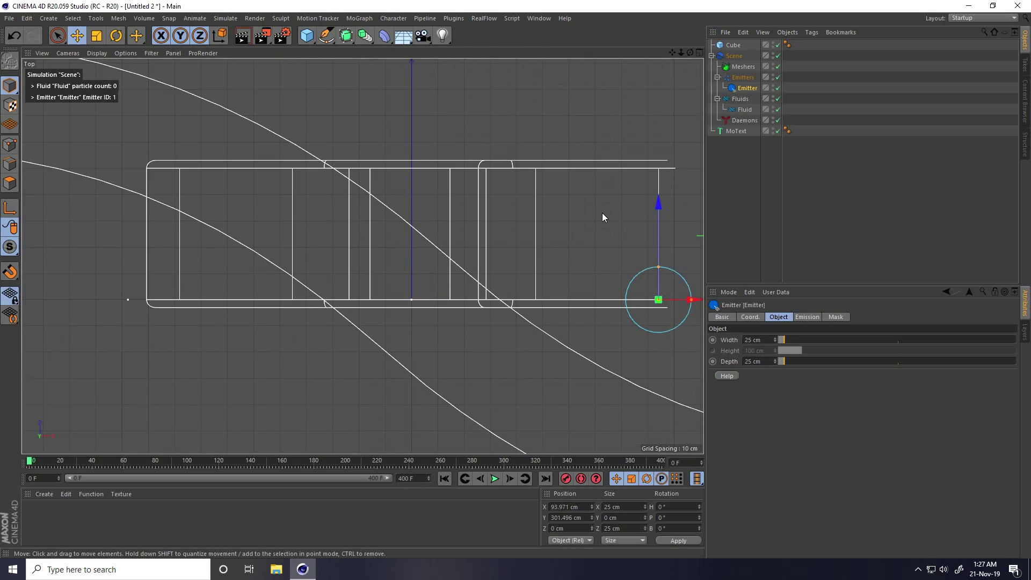
left_click(567, 480)
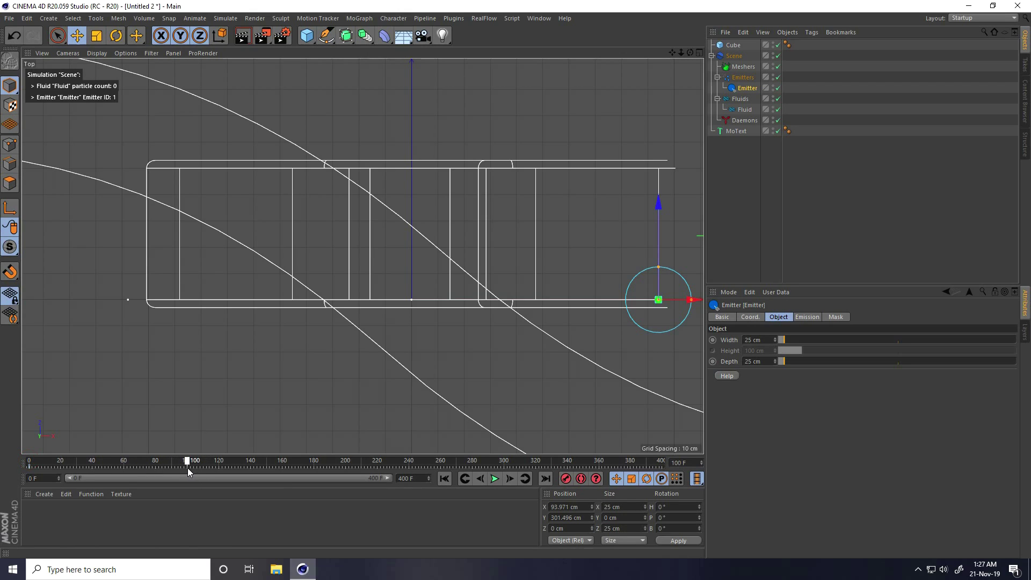
- At frame 100, move the emitter to the other end of the S at X about -101 cm and record a keyframe
left_click_drag(700, 305, 185, 300)
middle_click_drag(372, 323, 315, 318, "alt")
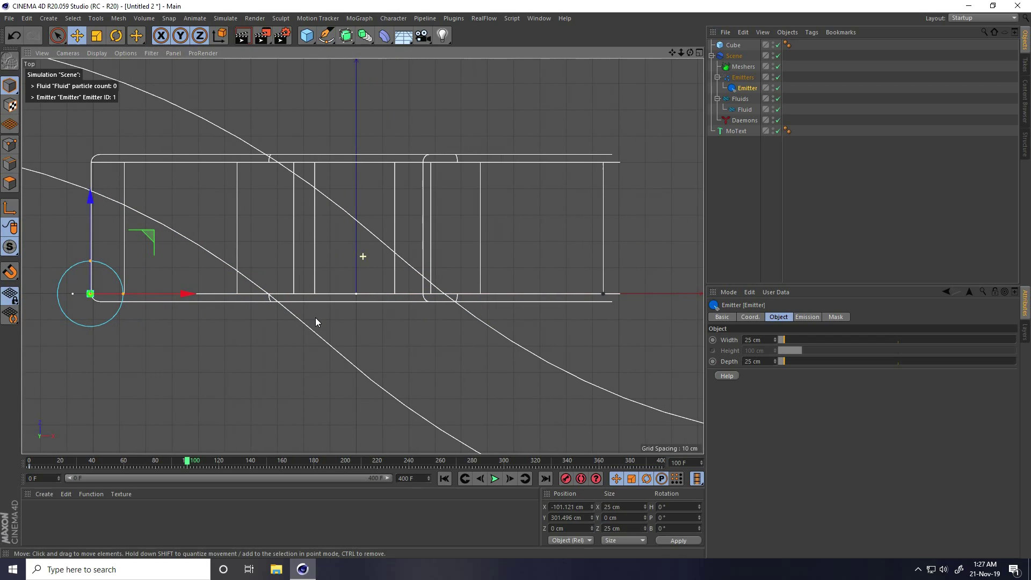
left_click(566, 478)
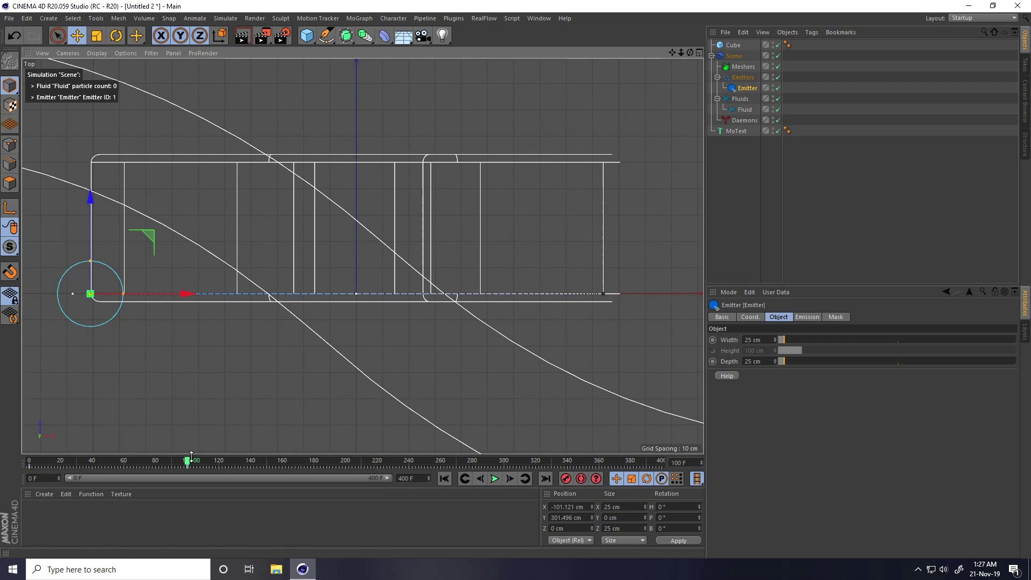
- Keyframe the emitter sweeping back and forth: X about 93 cm at frame 200, -100 cm at frame 300 and 94 cm at frame 400
left_click_drag(187, 461, 338, 469)
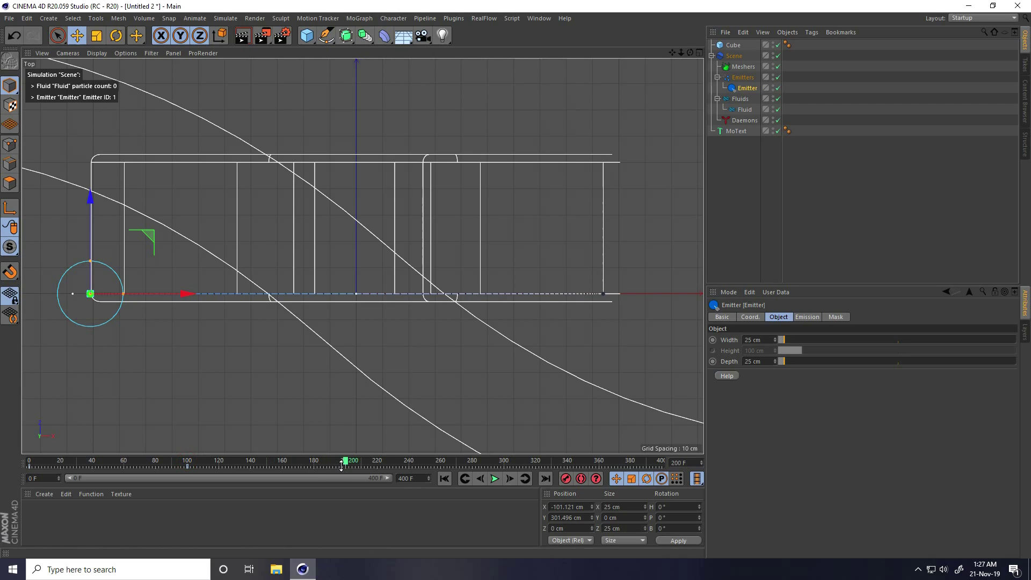
left_click_drag(183, 294, 694, 351)
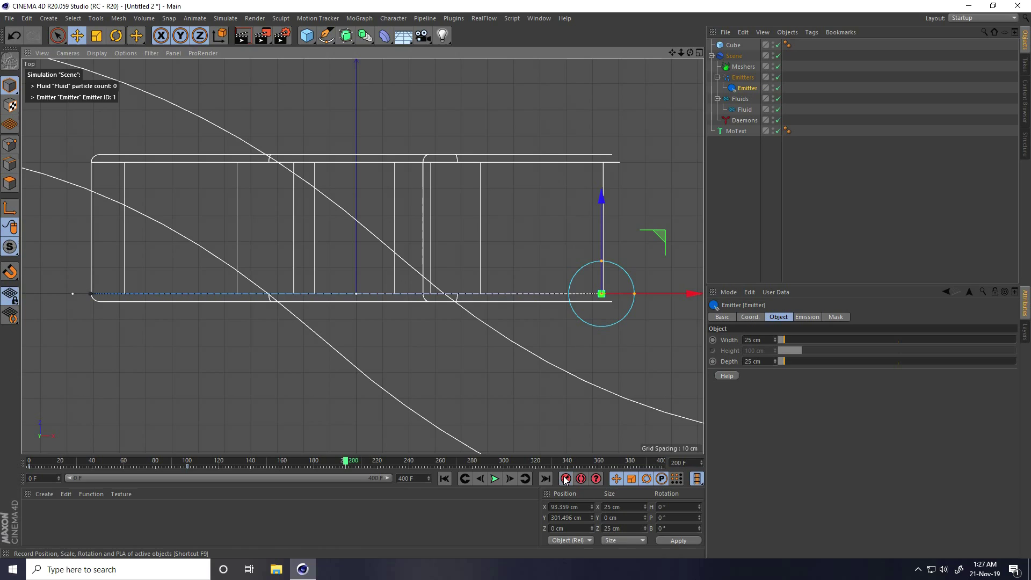
left_click_drag(350, 465, 454, 463)
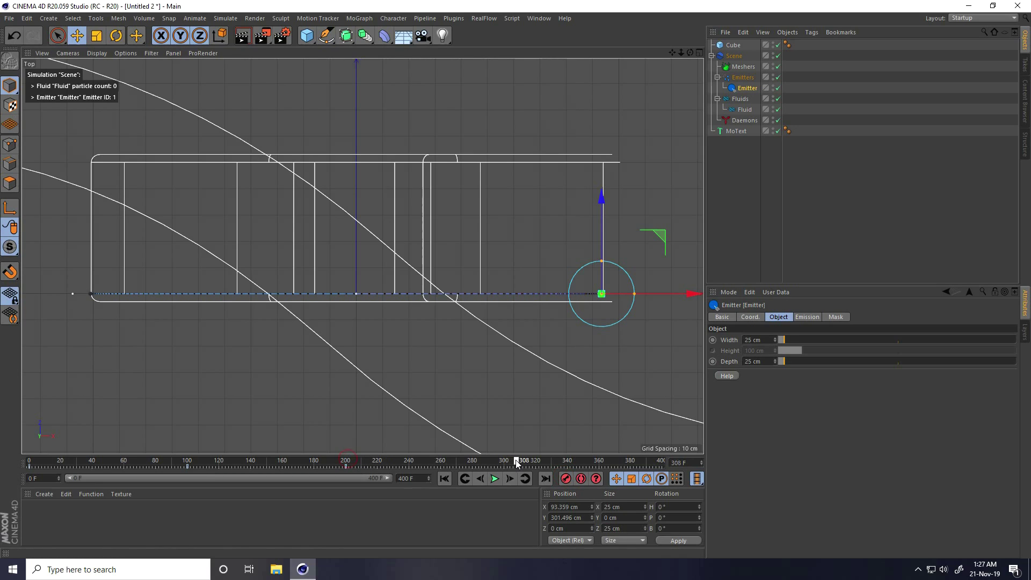
left_click_drag(691, 295, 183, 293)
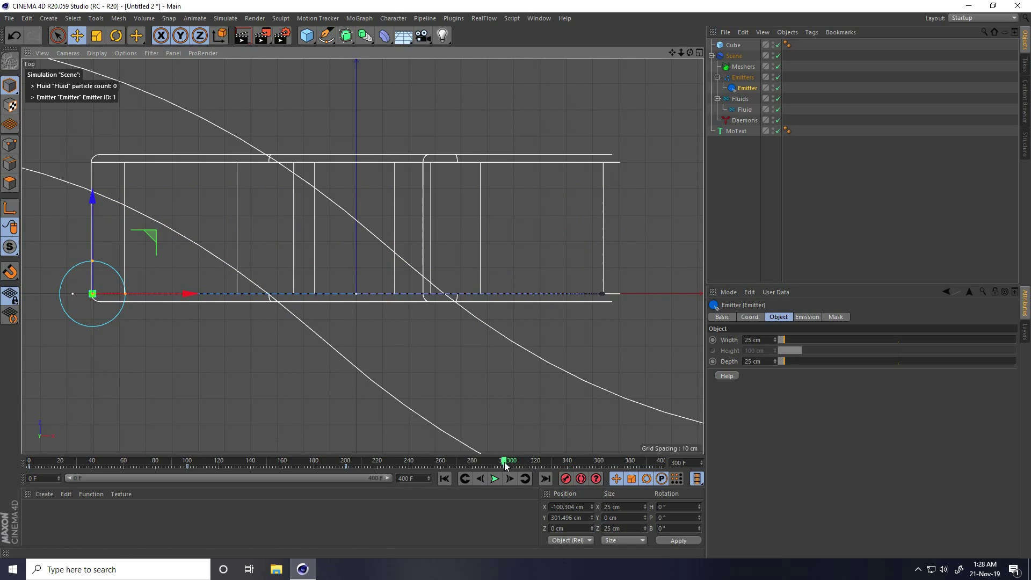
left_click_drag(195, 300, 700, 318)
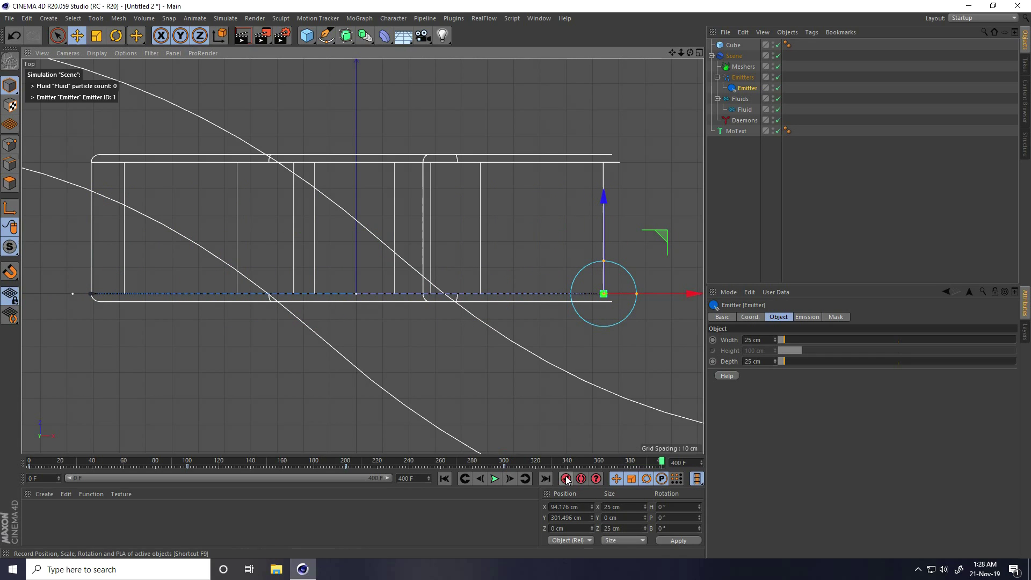
- Play the simulation from the start in the perspective view and examine how the moving stream falls around the S
middle_click(411, 315)
middle_click(193, 161)
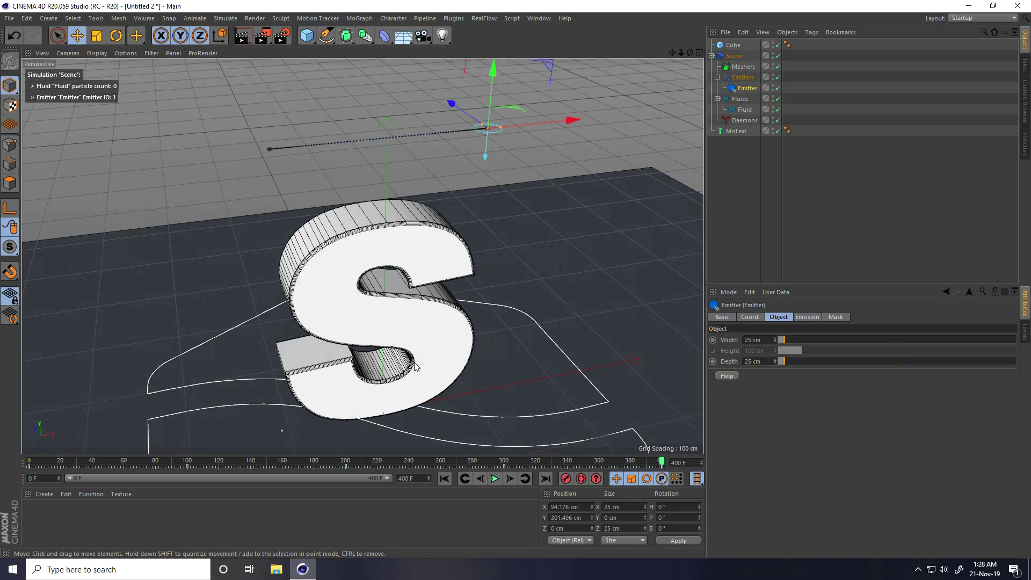
left_click_drag(408, 300, 428, 337, "alt")
left_click(444, 478)
left_click(494, 479)
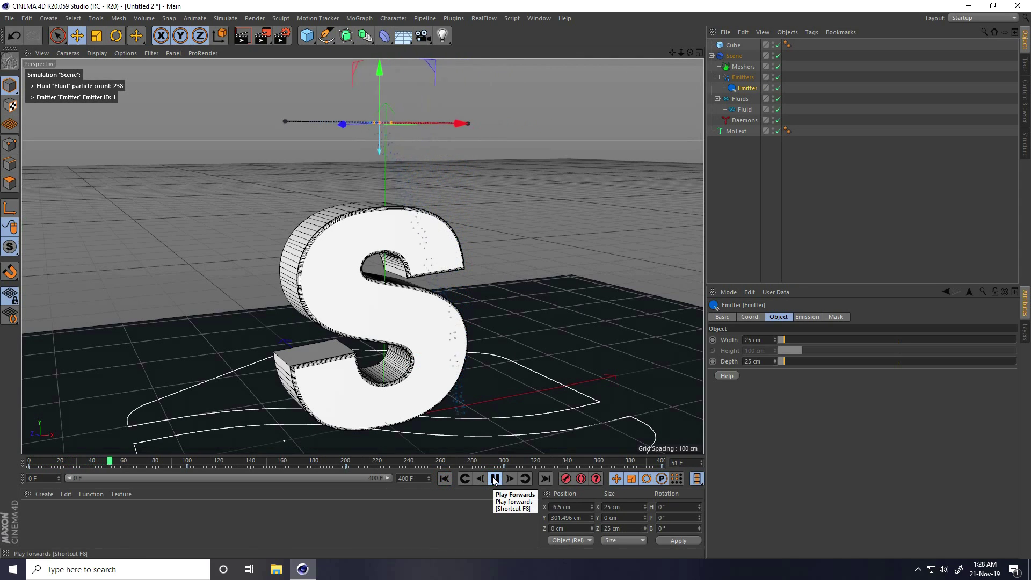
left_click_drag(389, 273, 299, 281, "alt")
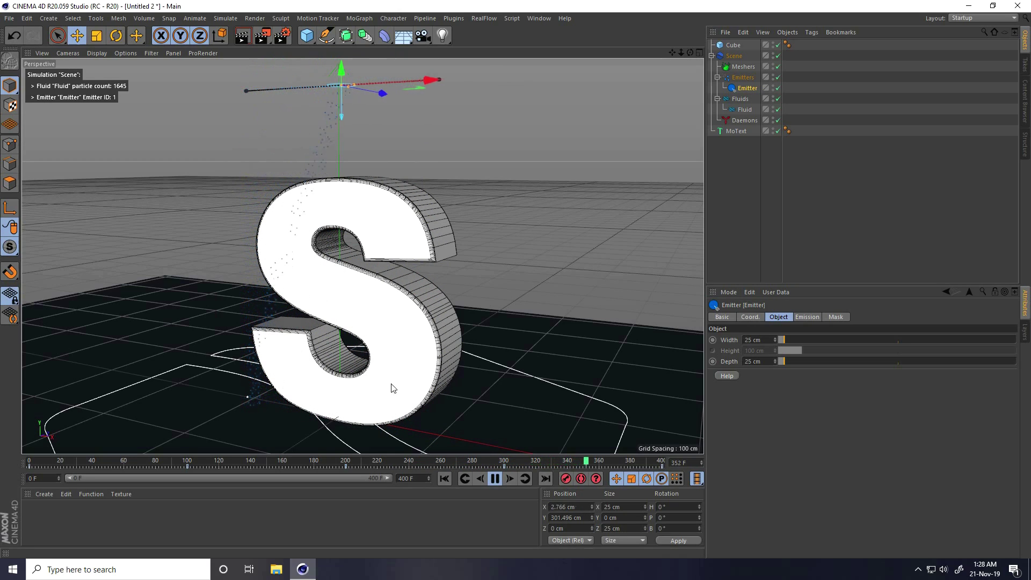
left_click(495, 478)
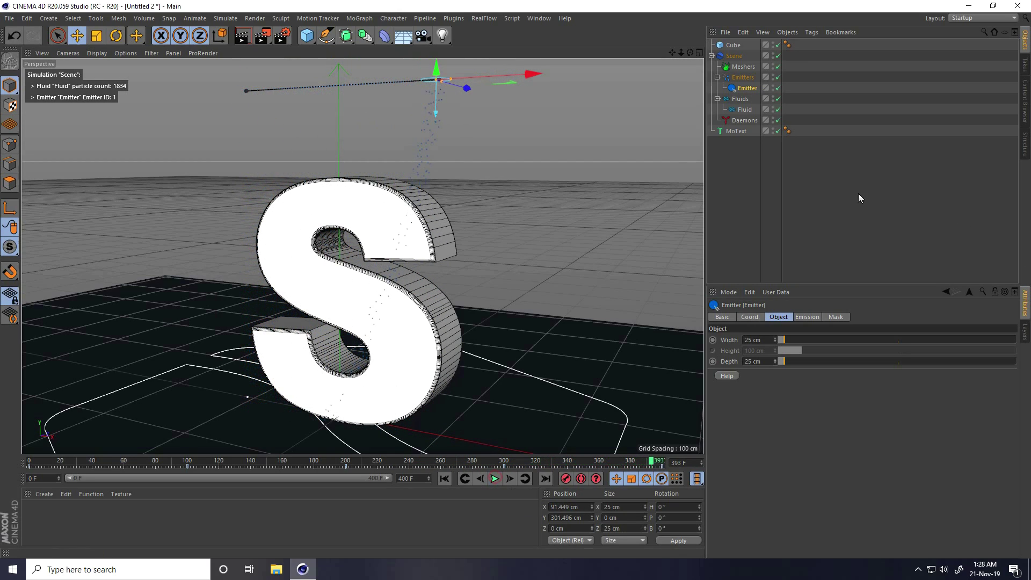
- Give the fluid a particle display size of 3, a resolution of 50 and a surface tension of 0.1
left_click(731, 110)
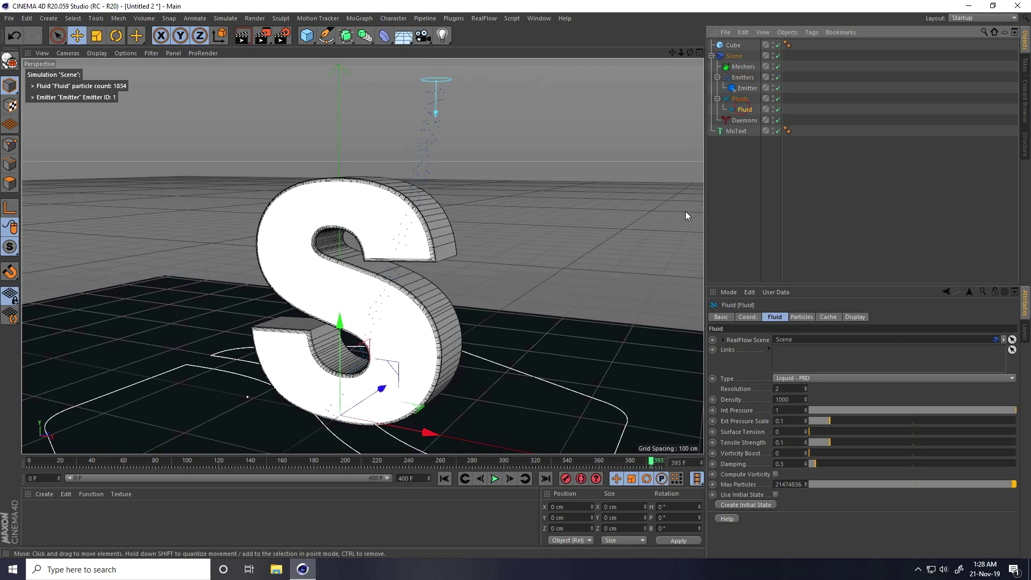
left_click(854, 316)
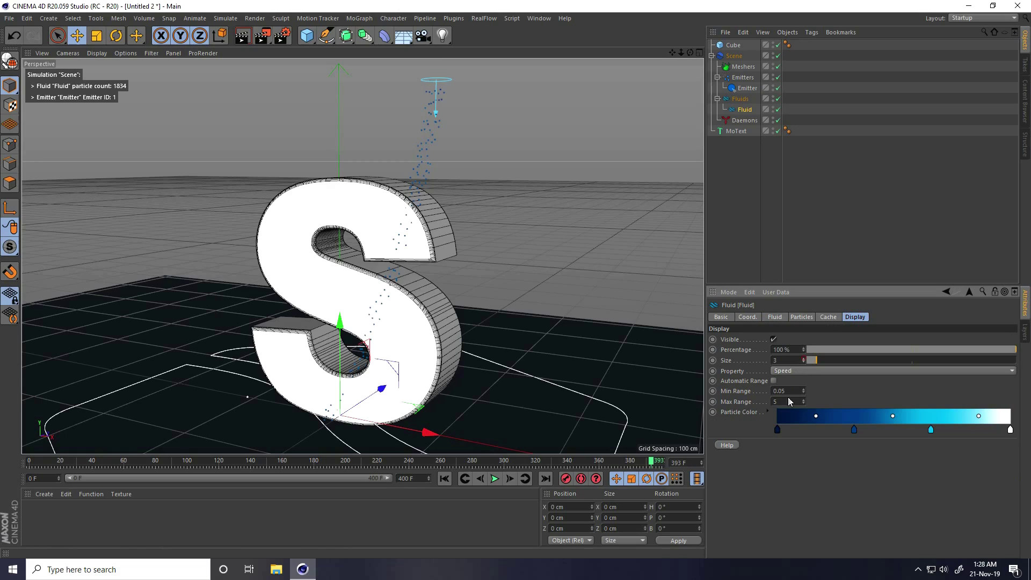
left_click(776, 318)
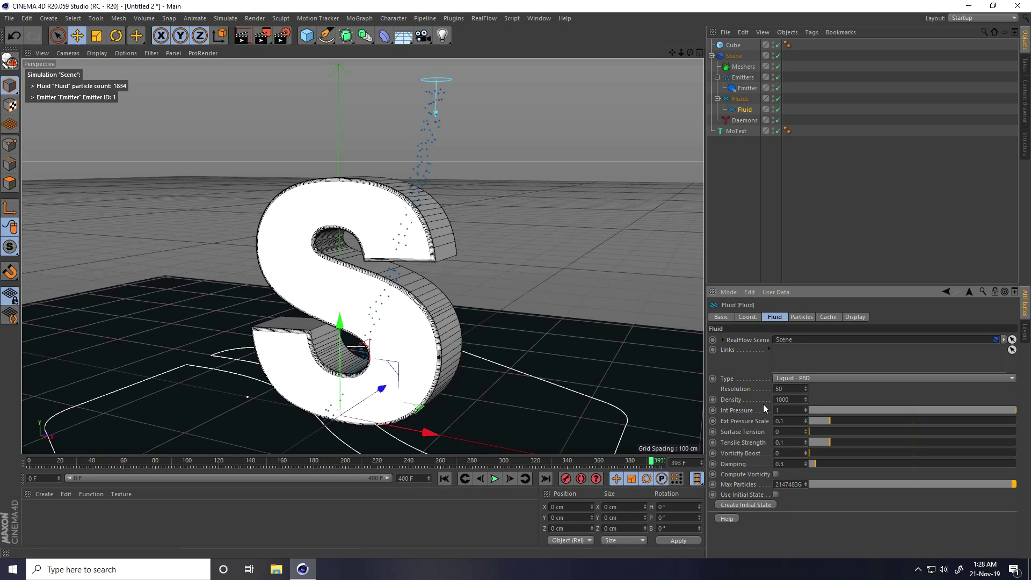
left_click(806, 430)
- Play the denser fluid from the first frame to check its interaction with the S, then stop and rewind
left_click(443, 480)
left_click(494, 479)
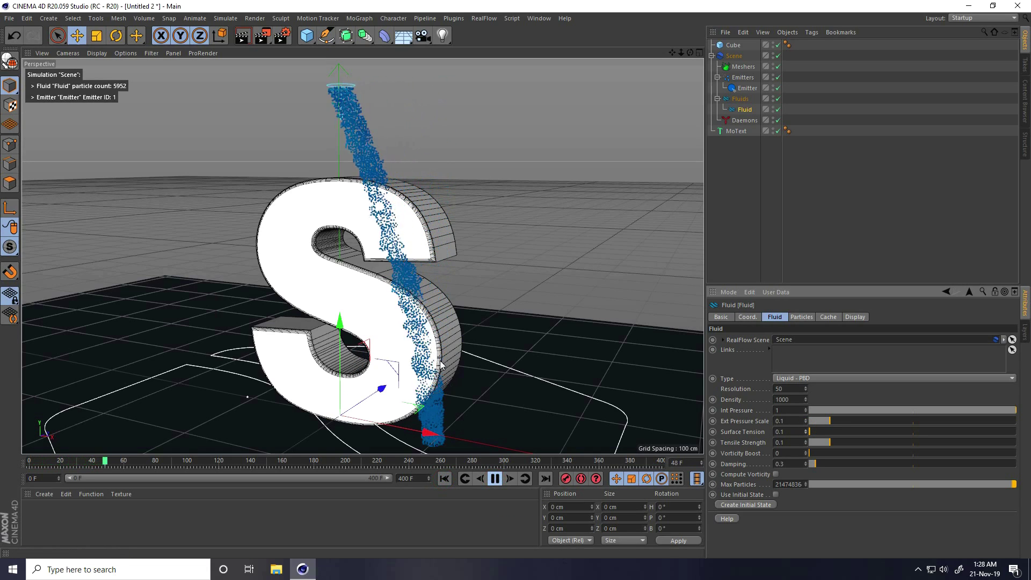
left_click(494, 479)
left_click(445, 479)
left_click_drag(418, 422, 404, 306, "alt")
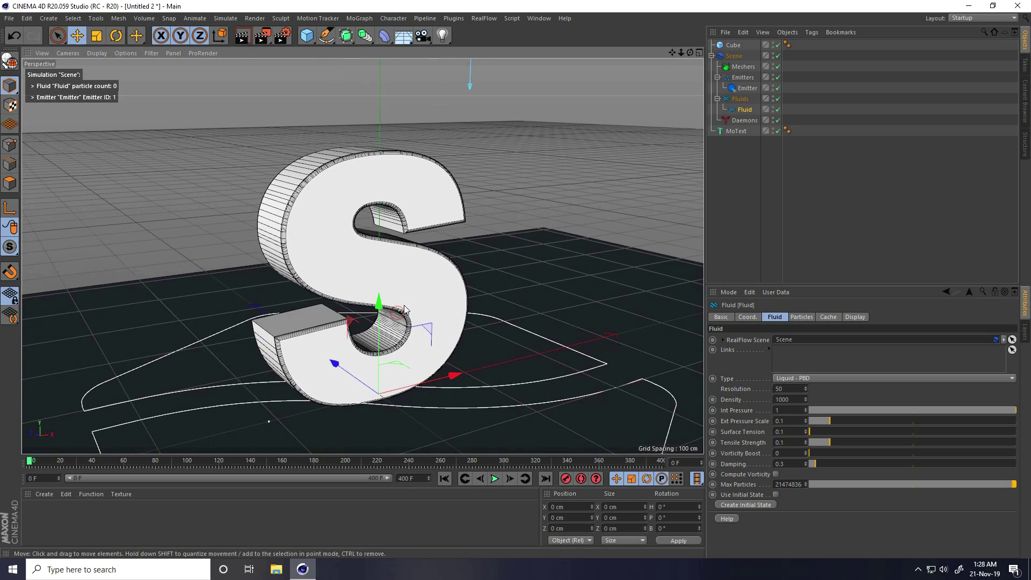
- Add a RealFlow Collider tag to the MoText letter S
left_click(737, 132)
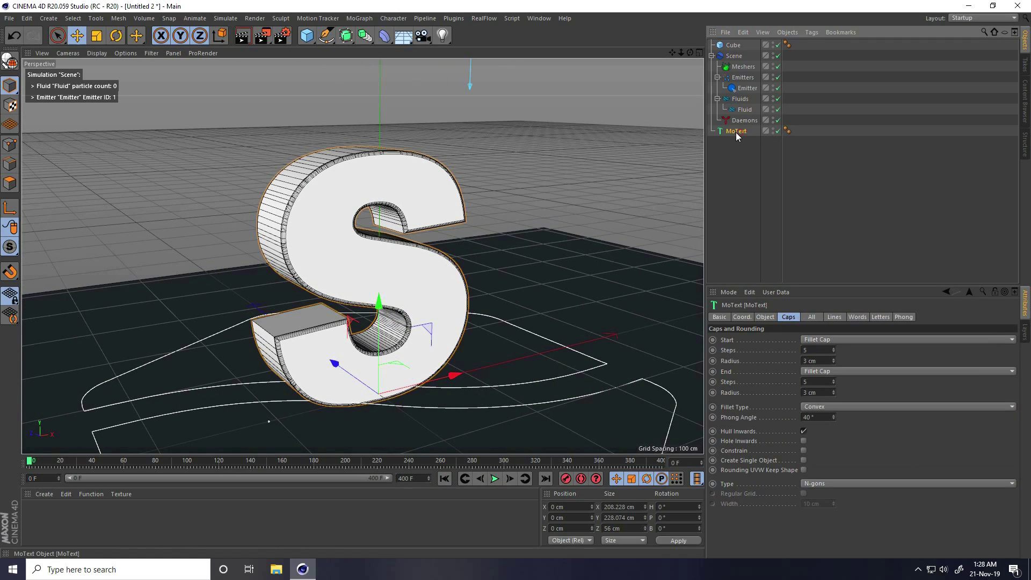
right_click(736, 132)
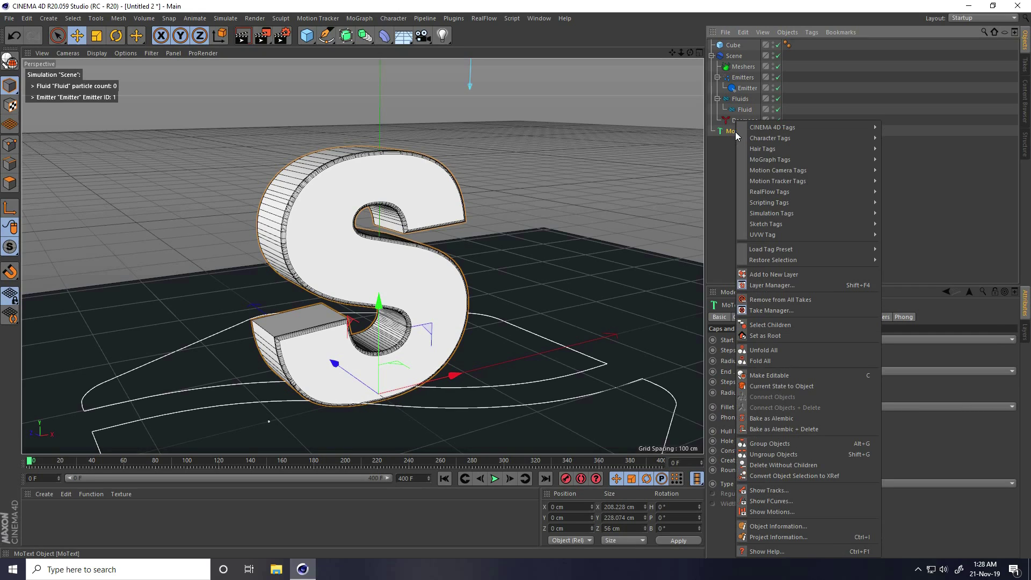
mouse_move(760, 192)
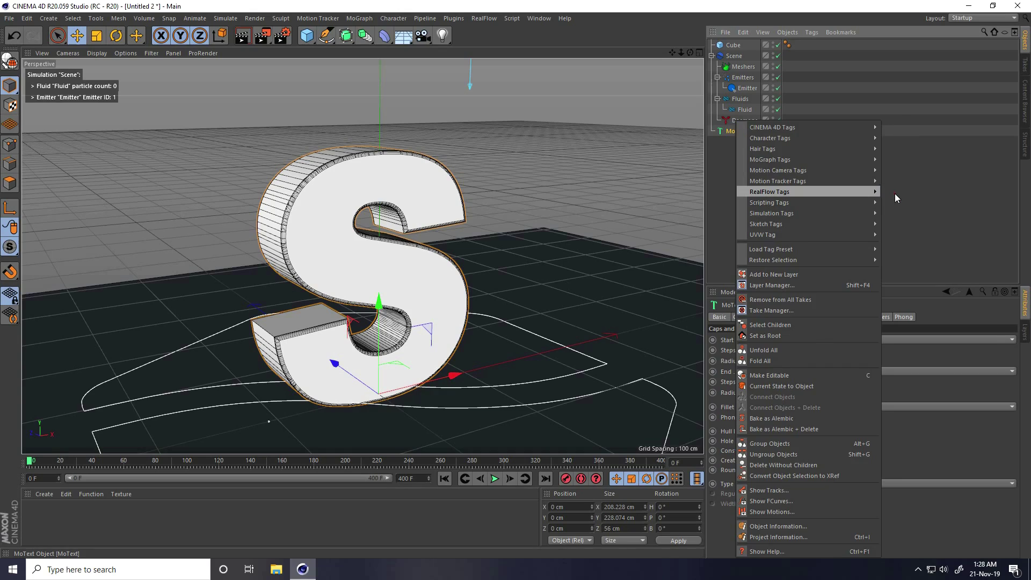
left_click(895, 194)
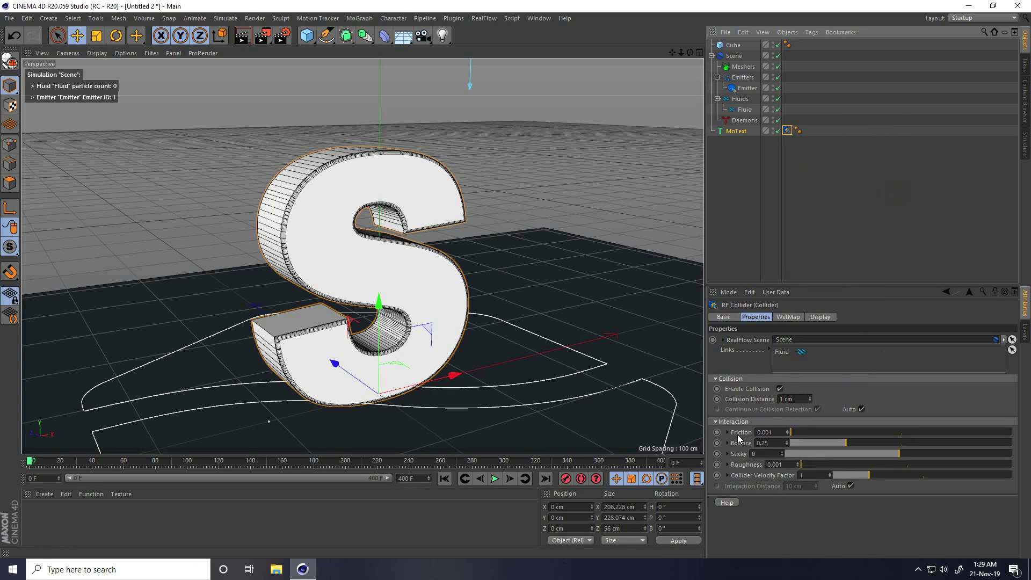
- Set the S collider's friction to 0.5 and bounce to 0.1, and return to the start of the animation
left_click(783, 433)
type("0.5")
key("Return")
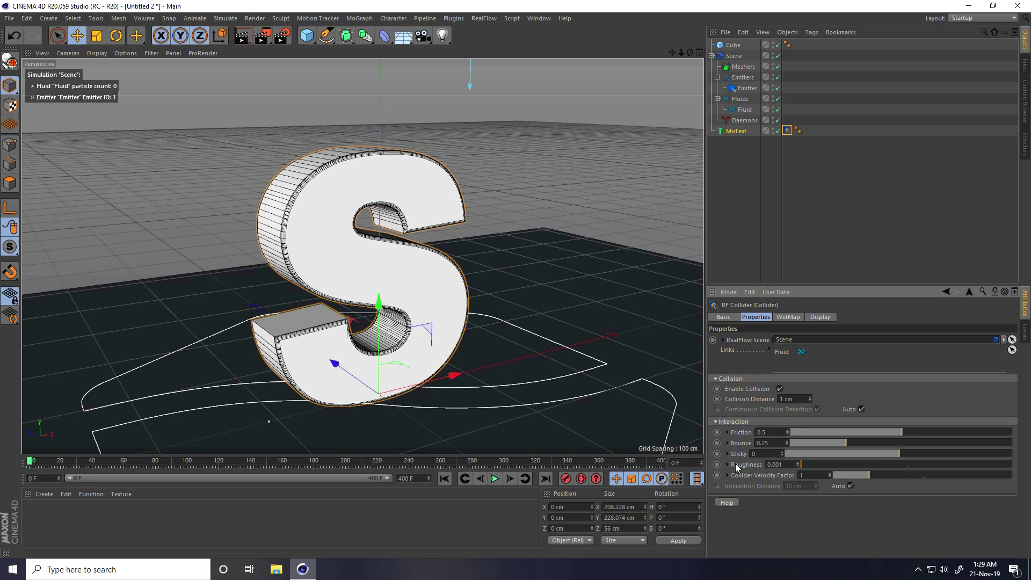
key("Tab")
type("0.1")
key("Return")
left_click(444, 479)
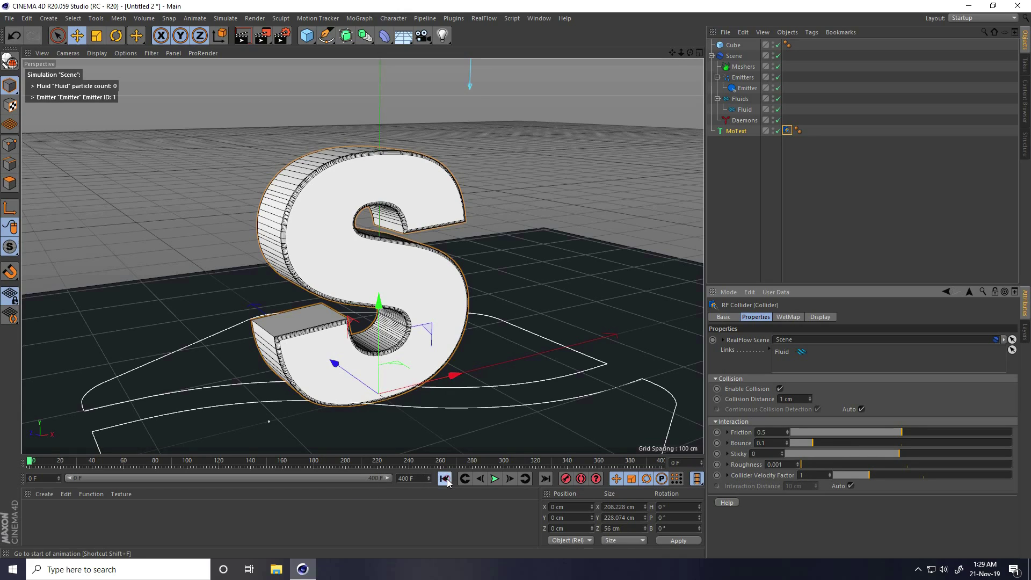
- Play the simulation to check how the liquid collides with the letter S, then stop playback
left_click(495, 480)
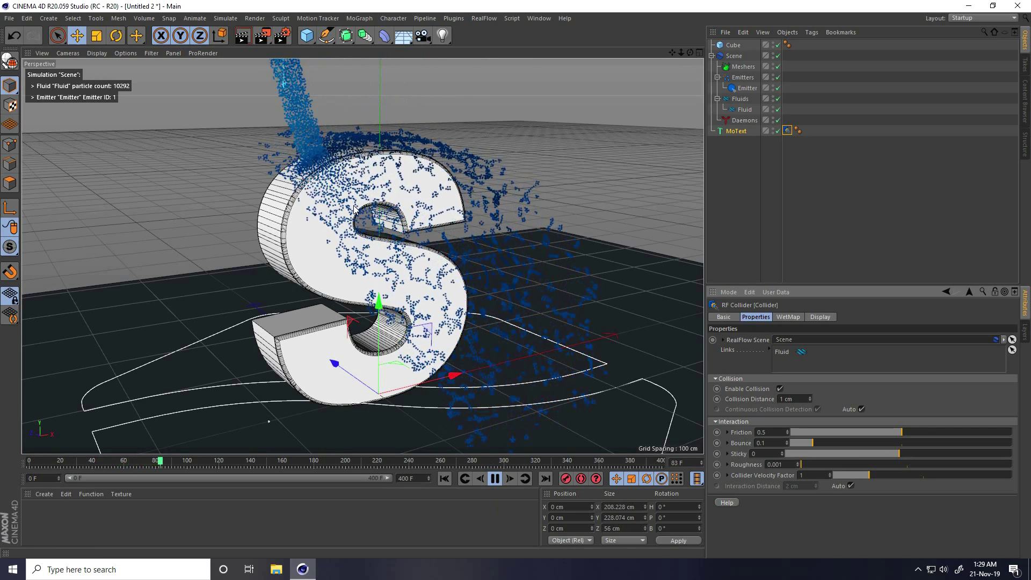
left_click(496, 480)
left_click_drag(446, 231, 404, 245, "alt")
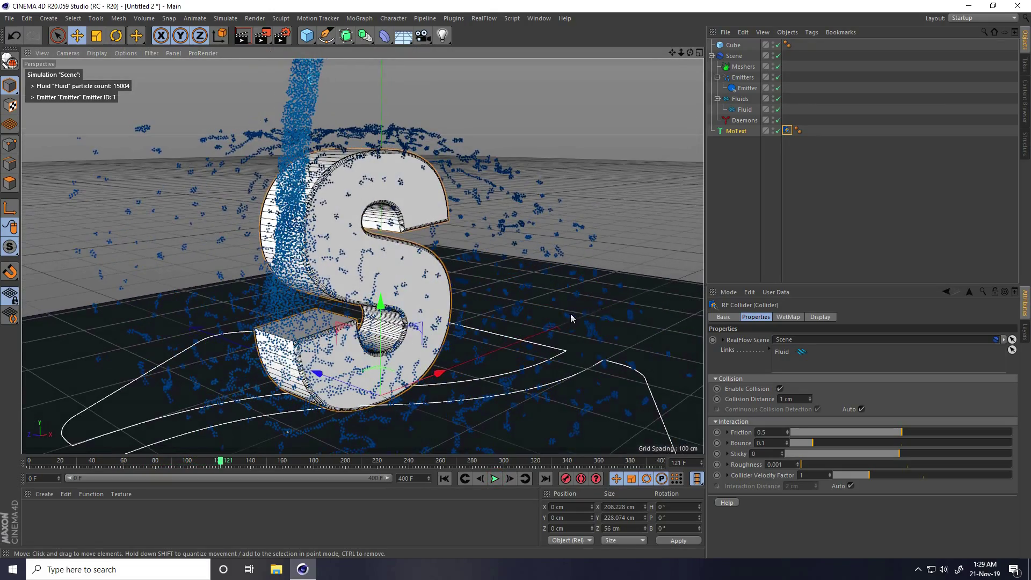
- Return to the first frame and copy the MoText letter's collider tag onto the floor Cube
left_click(446, 480)
left_click(786, 132)
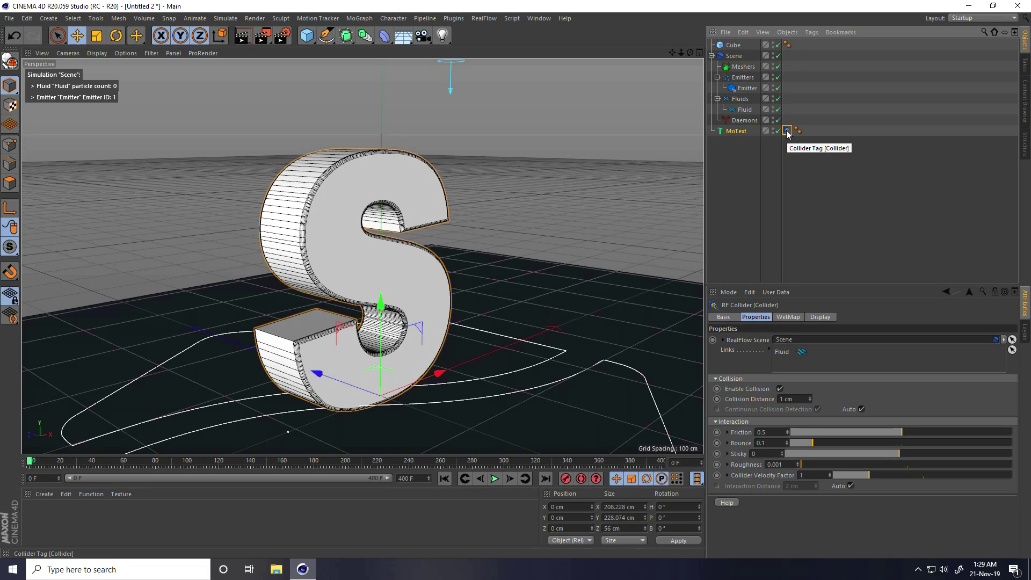
left_click_drag(732, 46, 734, 46, "ctrl")
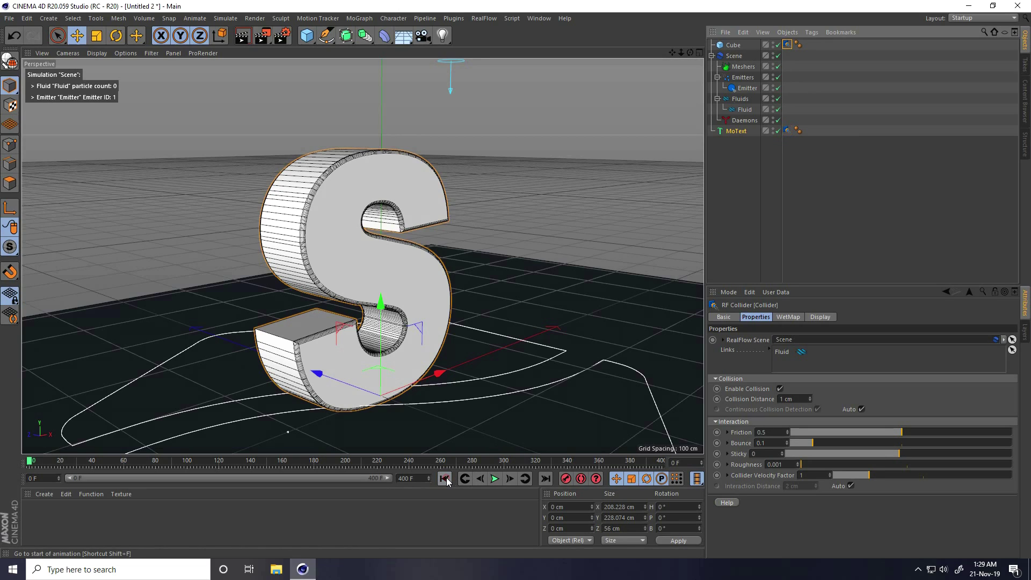
- Play the simulation and inspect the fluid hitting the floor and the S up close, then stop and rewind
left_click(495, 480)
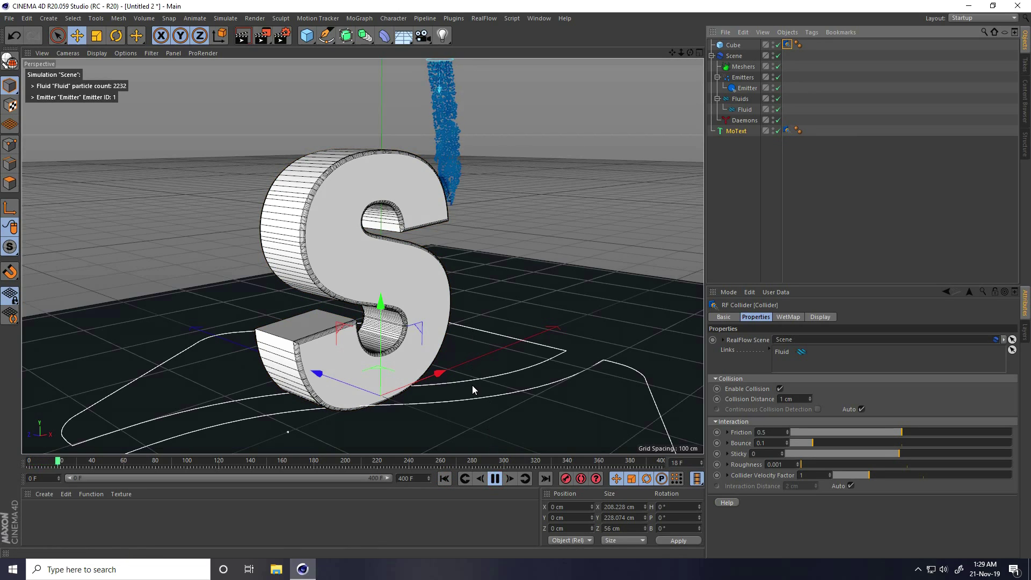
left_click_drag(469, 357, 504, 307, "alt")
scroll(477, 314, "up", 5)
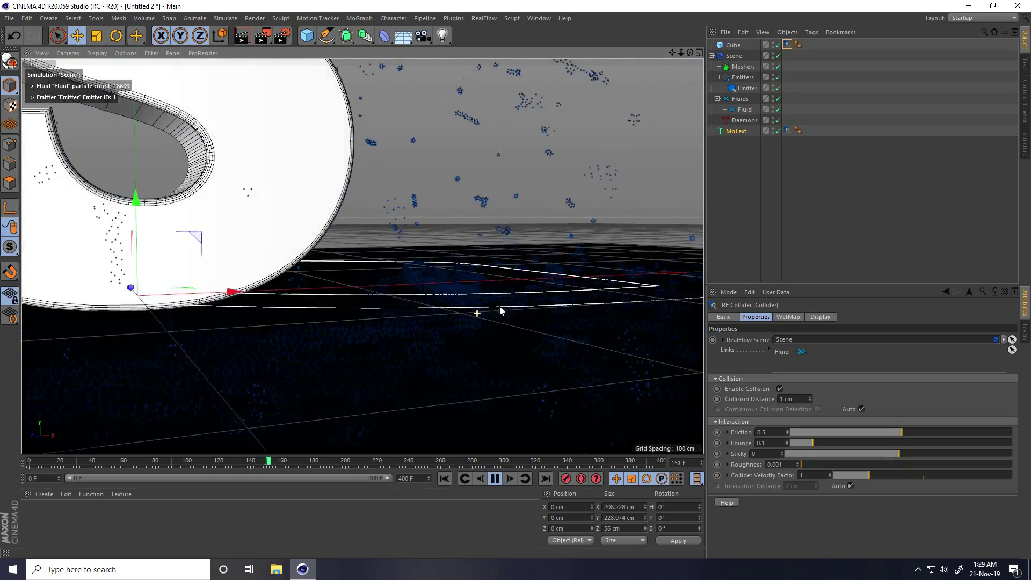
scroll(511, 306, "down", 8)
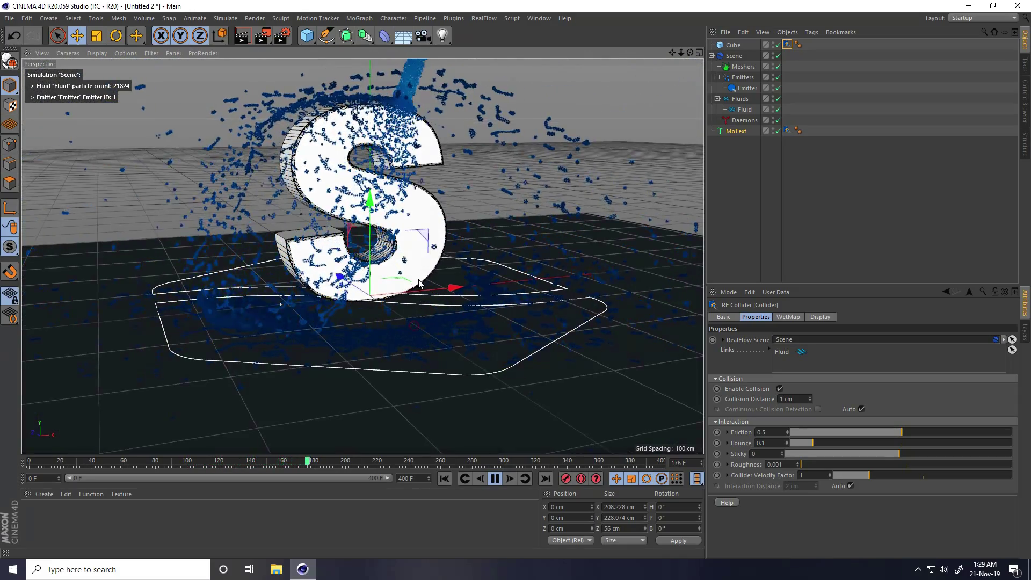
scroll(420, 296, "up", 6)
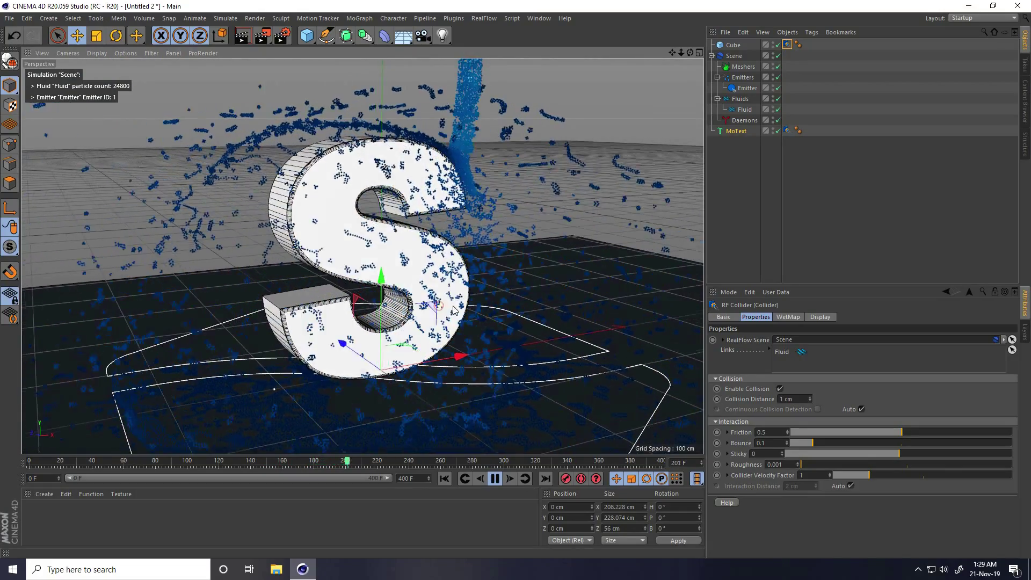
left_click(495, 479)
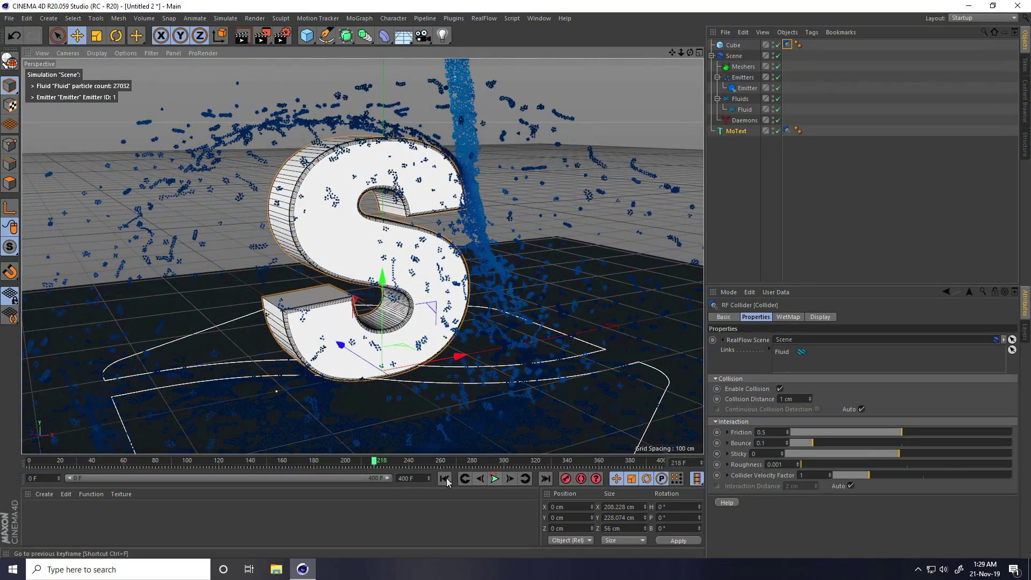
left_click(443, 478)
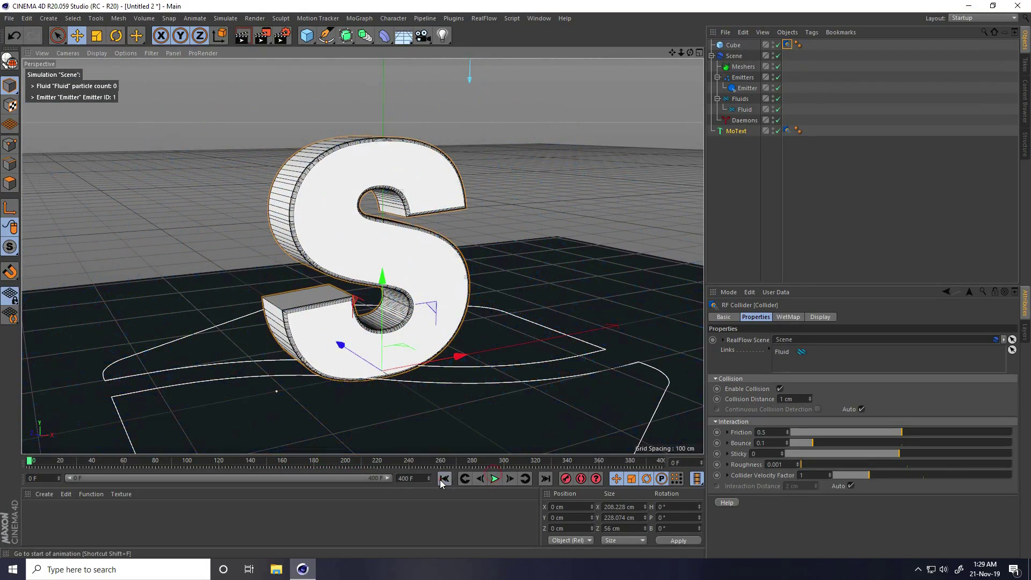
- Add a RealFlow Gravity daemon to the scene
left_click(484, 18)
mouse_move(488, 59)
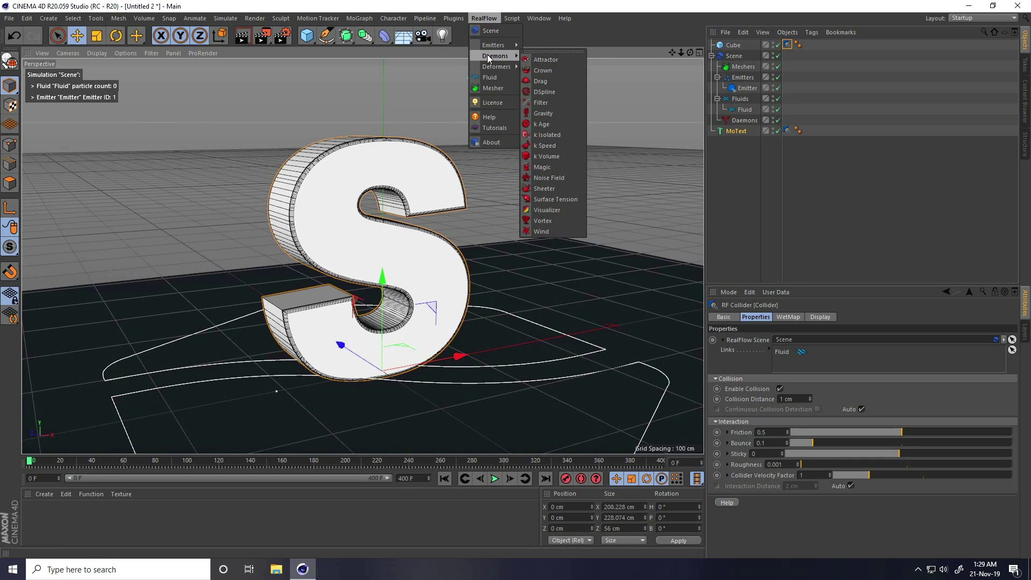
left_click(544, 113)
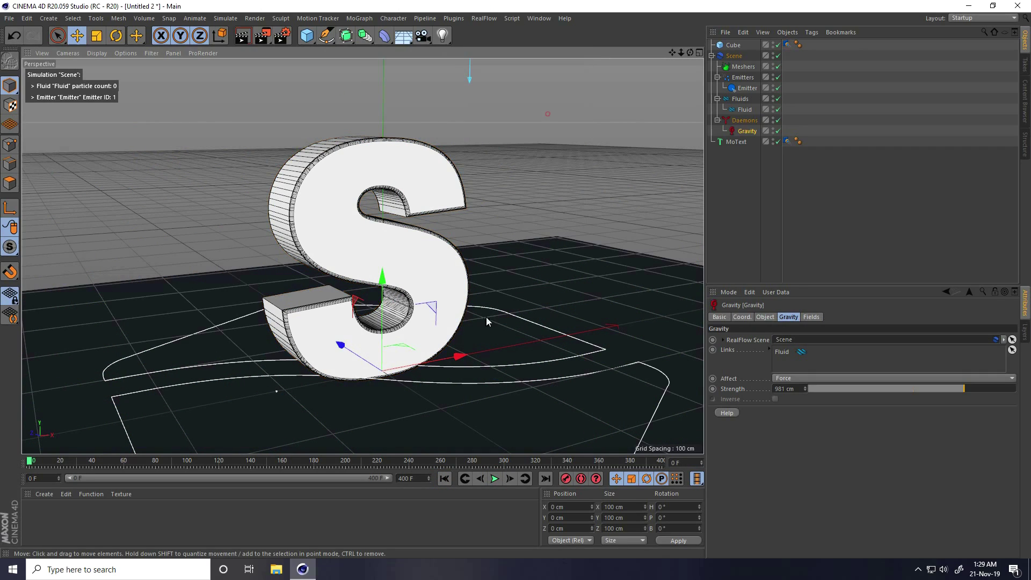
- Play the simulation with gravity acting on the fluid, view the S from another angle, and stop playback
left_click(494, 479)
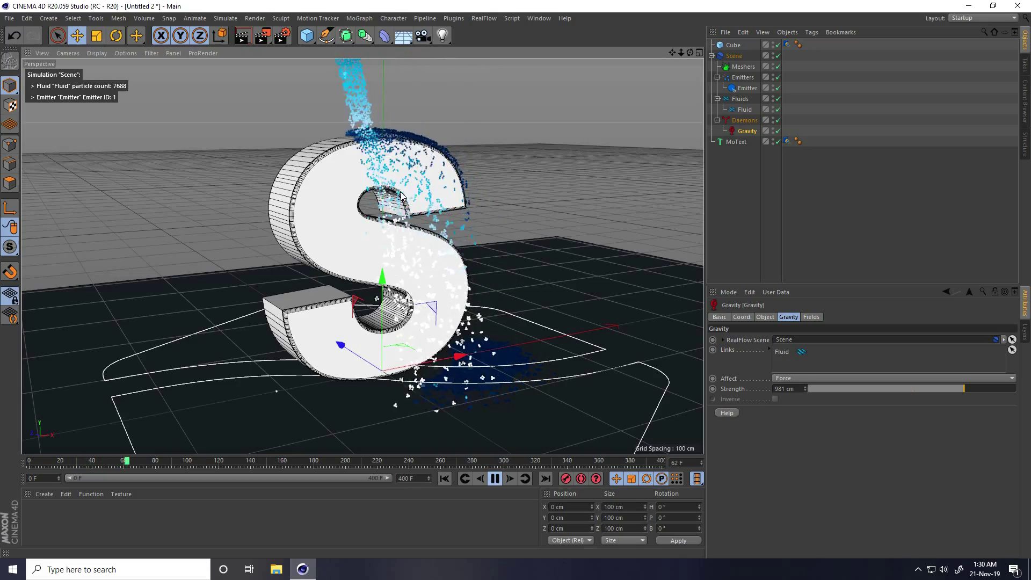
left_click_drag(406, 235, 379, 264, "alt")
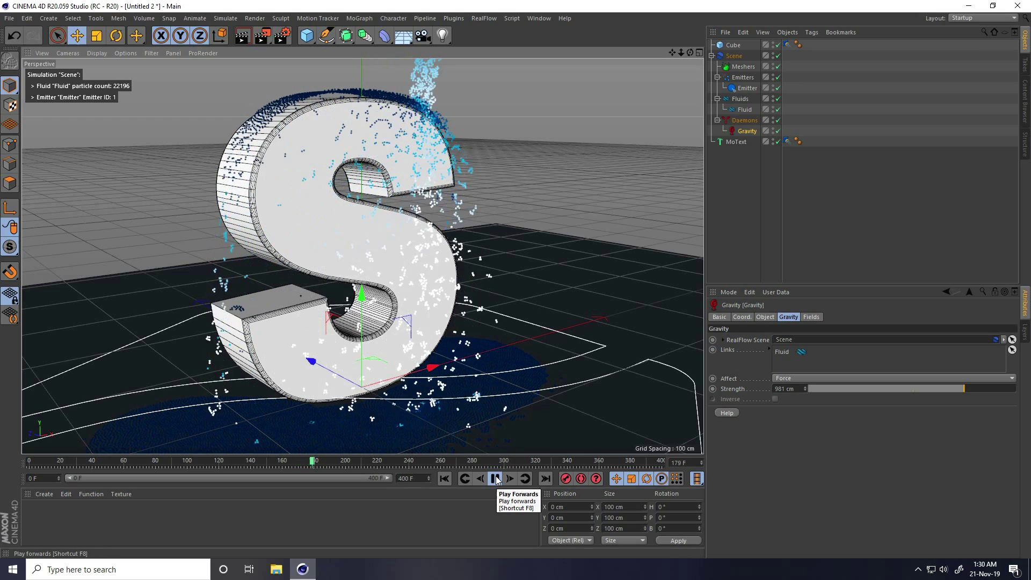
key("F8")
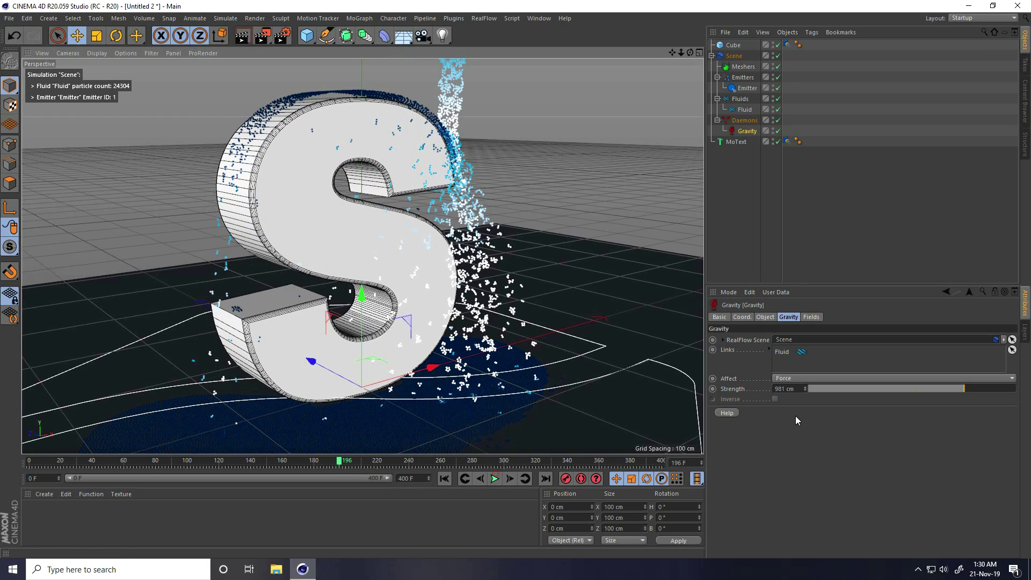
- Set the Gravity daemon's strength to 400 cm
double_click(790, 389)
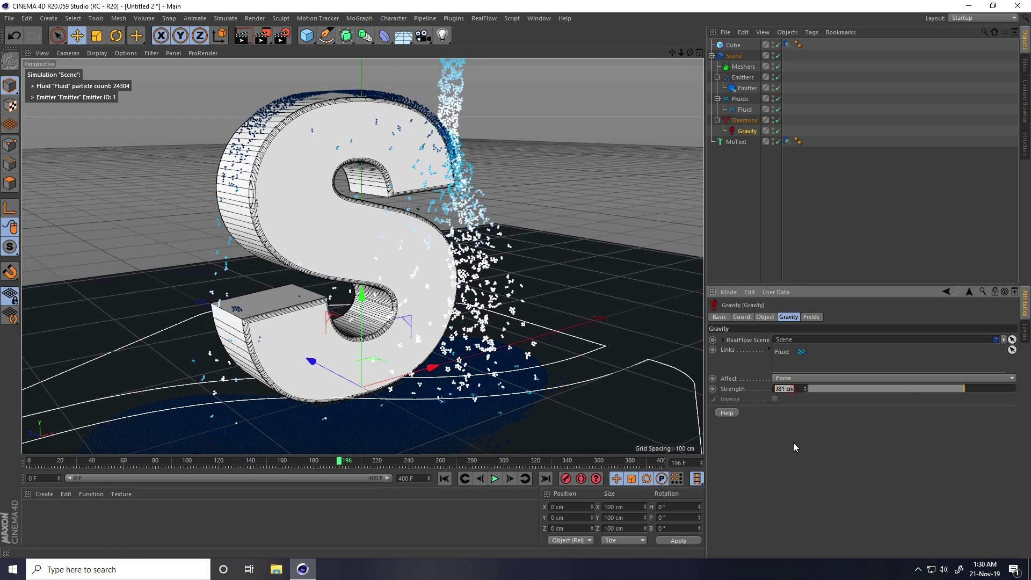
type("400")
key("Return")
- Replay the simulation from the first frame to check the weaker gravity around the S, then stop
left_click(444, 478)
left_click(495, 479)
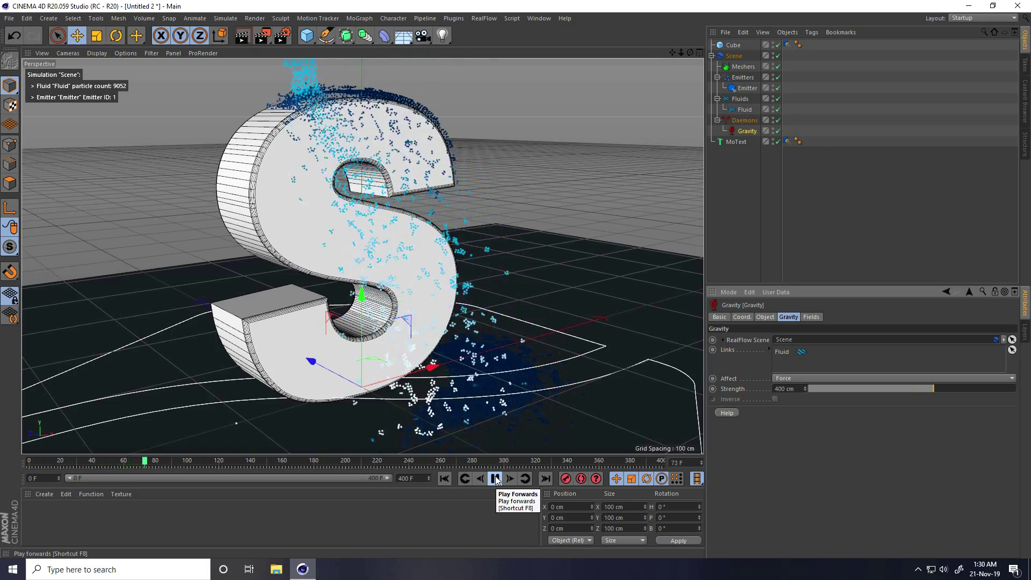
left_click_drag(357, 306, 311, 168, "alt")
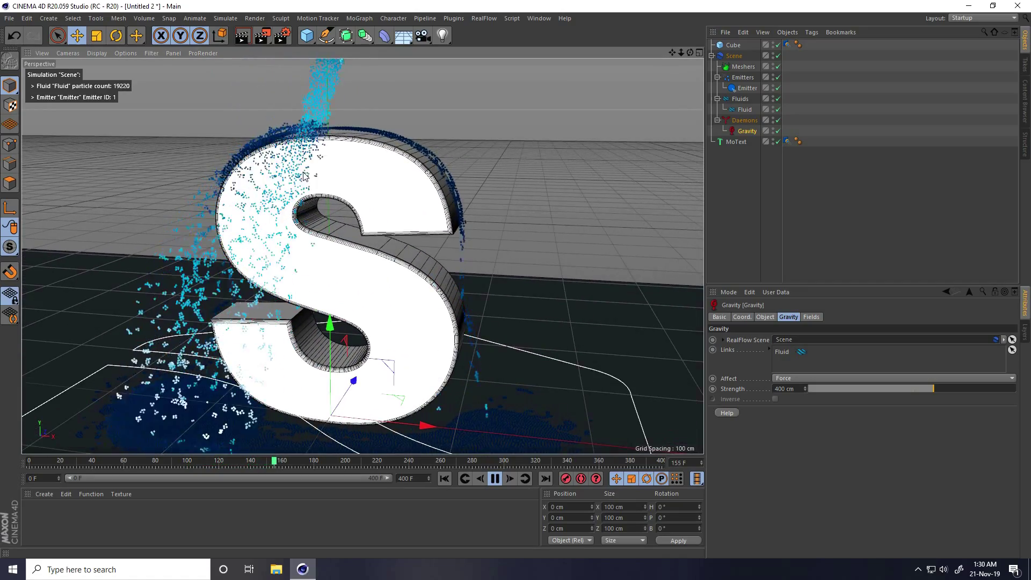
left_click(495, 480)
- Set the circle emitter's emission speed to 100 cm
left_click(748, 88)
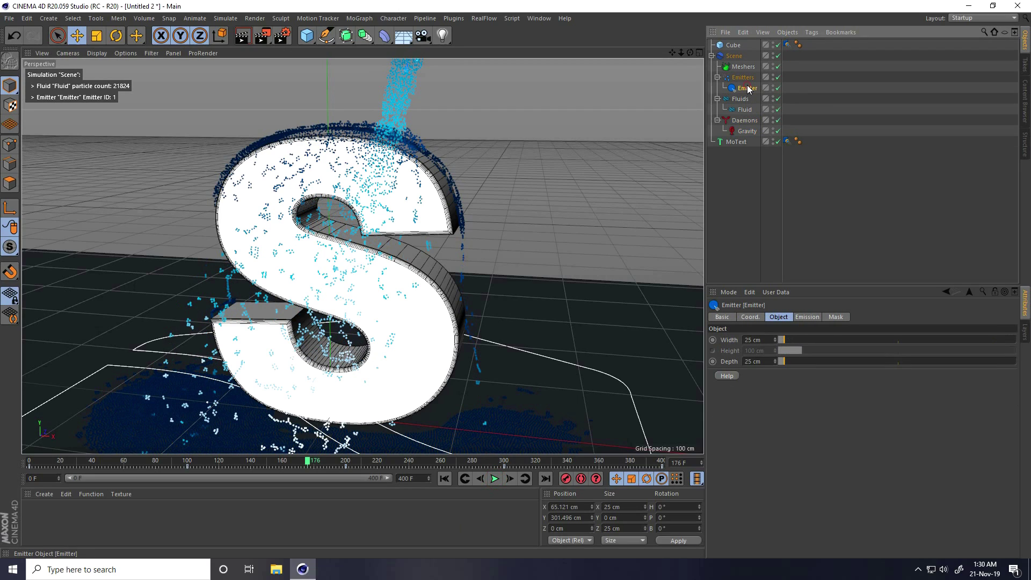
left_click(806, 318)
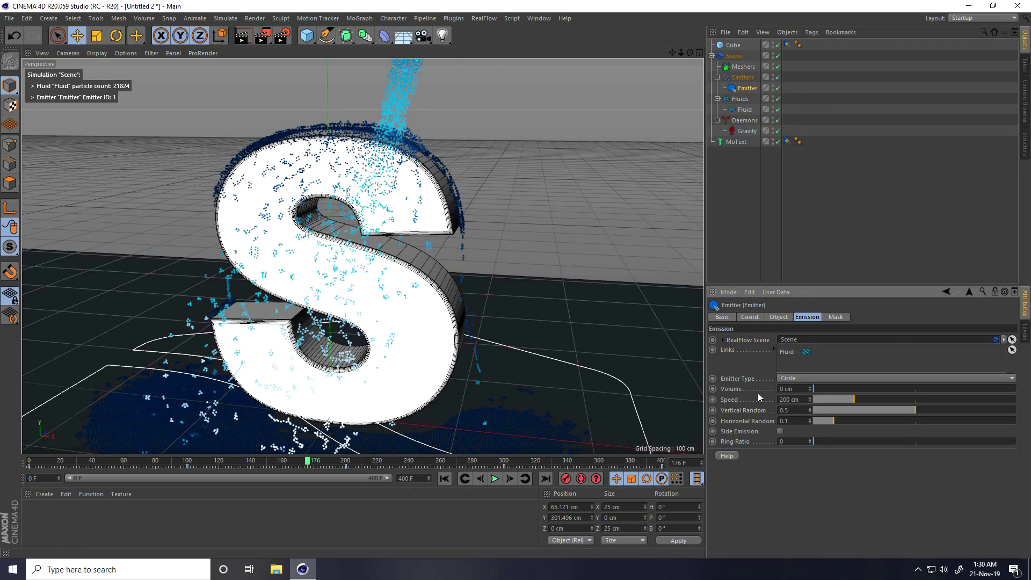
left_click_drag(803, 400, 747, 400)
type("100")
key("Return")
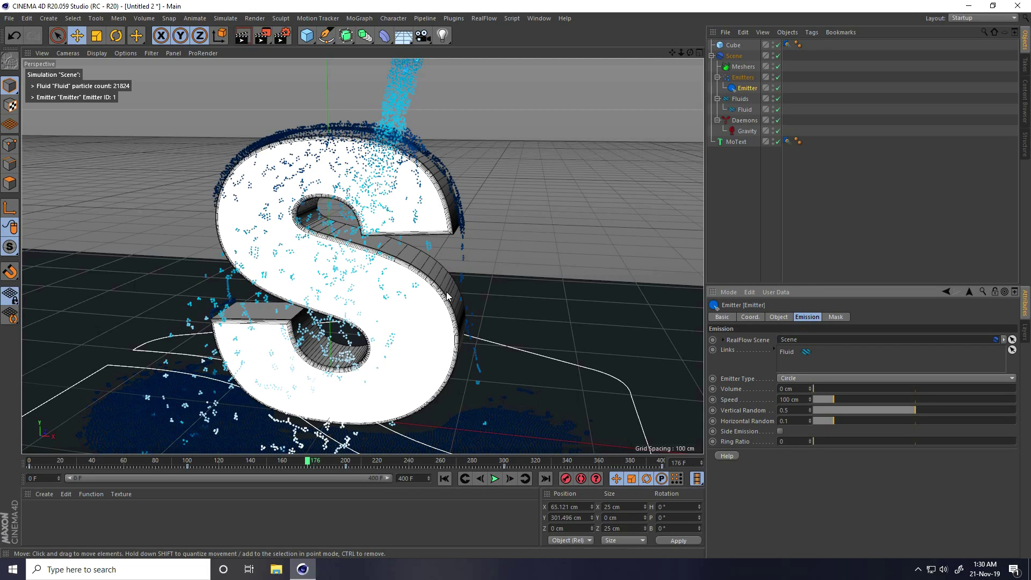
- Look over the emitter's mask options and the Scene settings, then replay the slower emission from the first frame and stop
left_click_drag(652, 439, 488, 330, "alt")
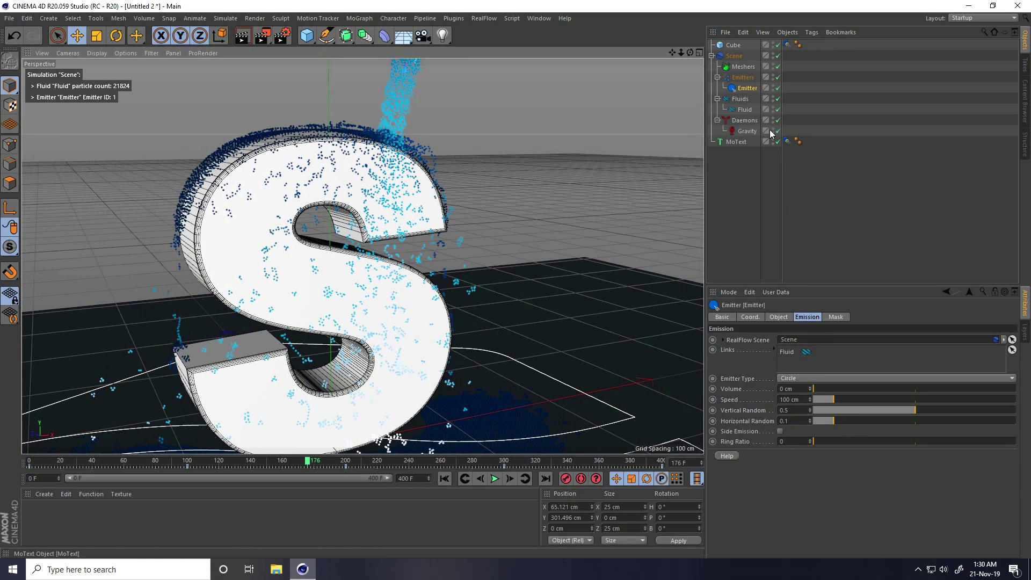
left_click(835, 317)
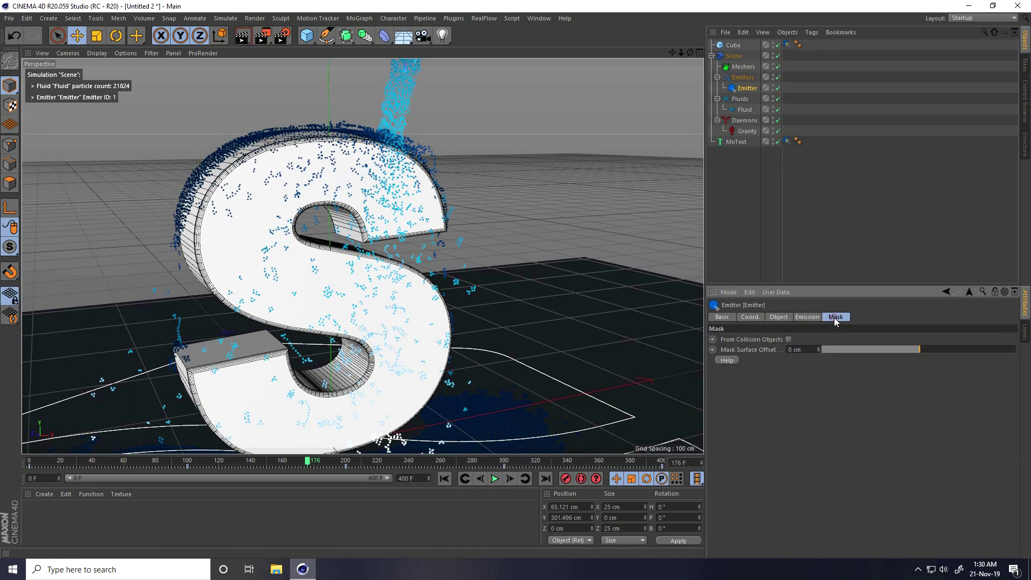
left_click(734, 56)
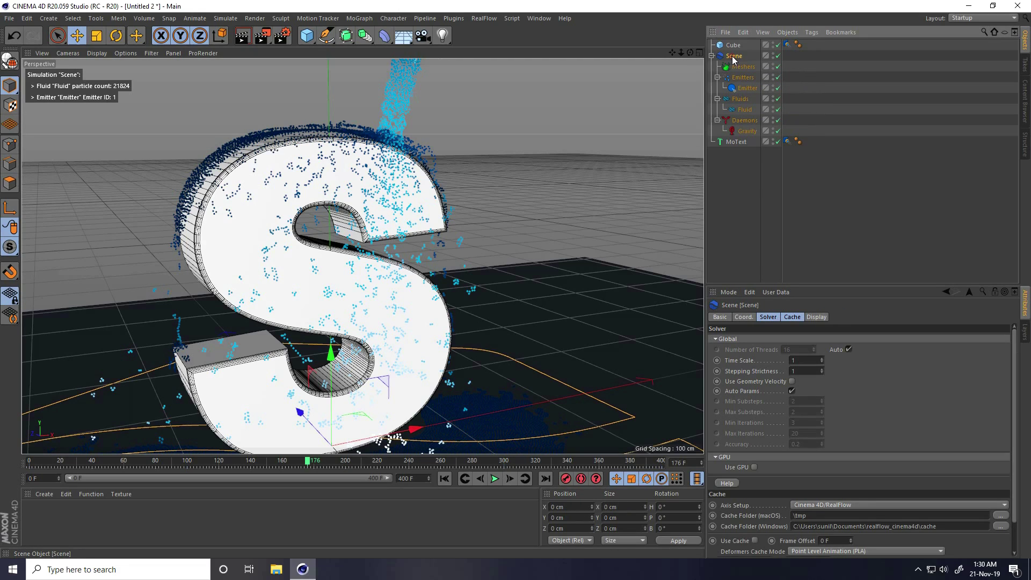
left_click(445, 479)
left_click(494, 479)
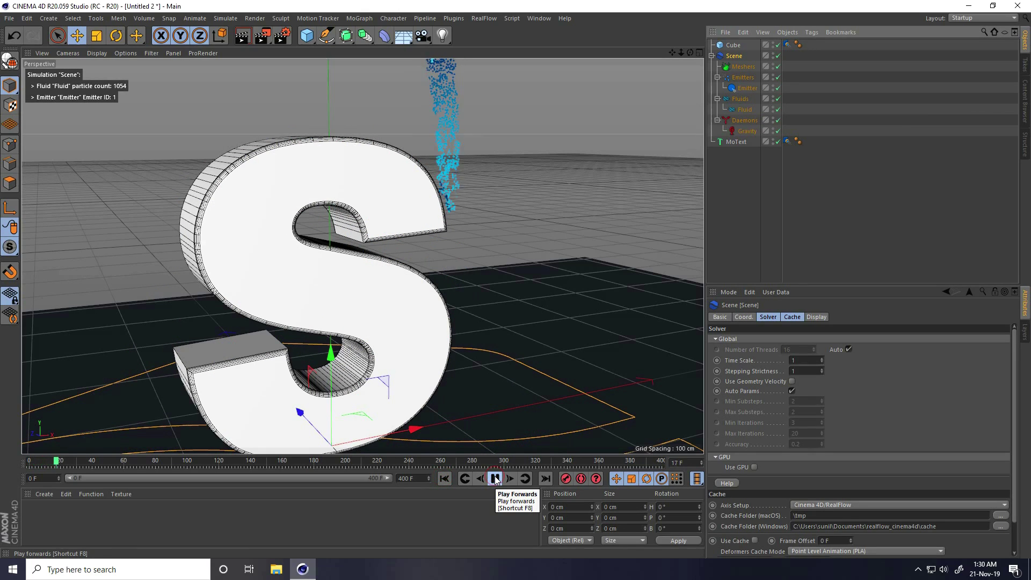
left_click(495, 479)
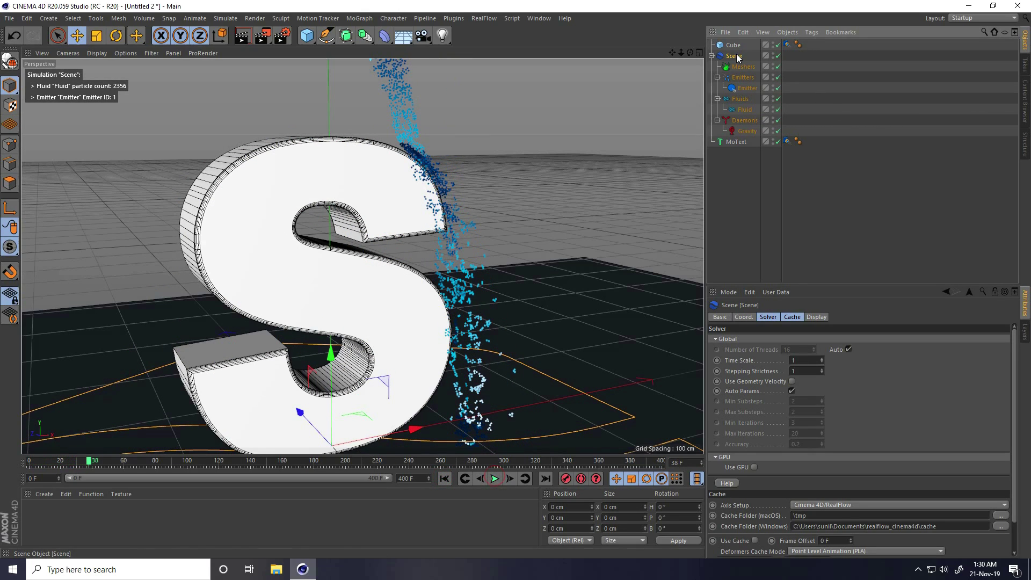
- Disable the Scene solver's Auto Params and set Min Substeps to 100 and Max Substeps to 150
left_click(769, 317)
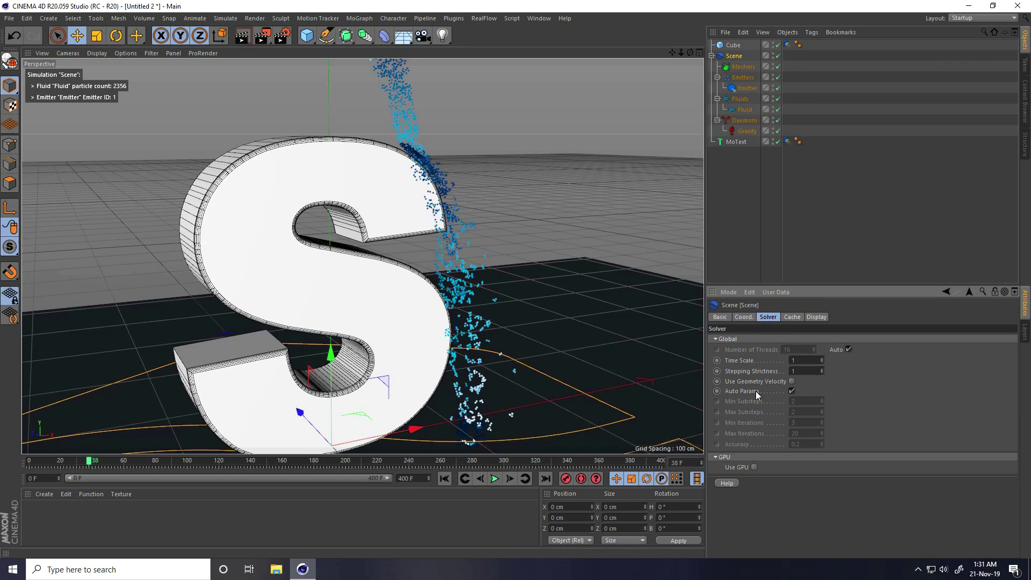
left_click(792, 392)
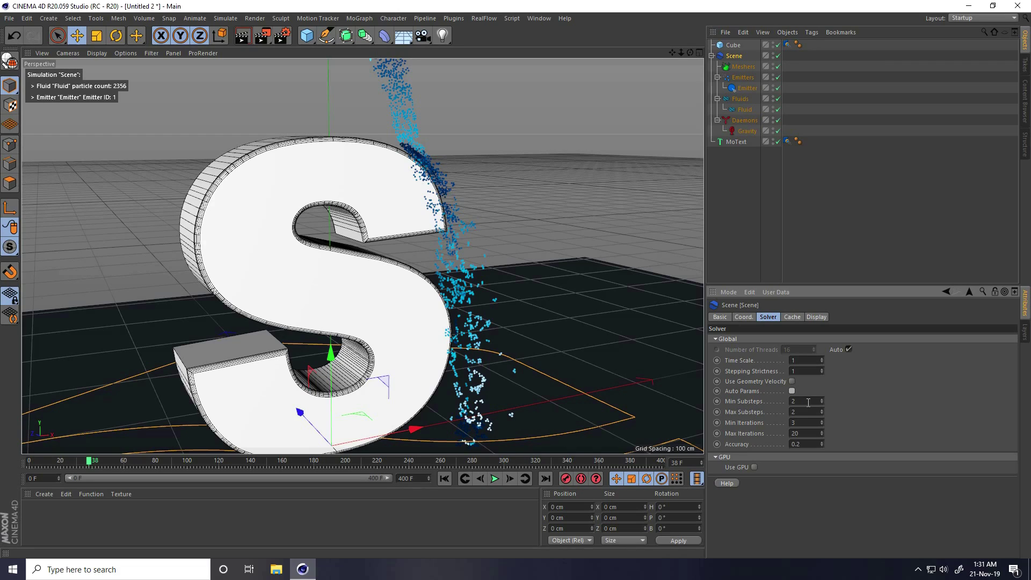
type("100")
type("150")
- Replay the simulation from the first frame with the higher substeps and examine the fluid on the S from the other side
left_click(446, 478)
left_click(495, 479)
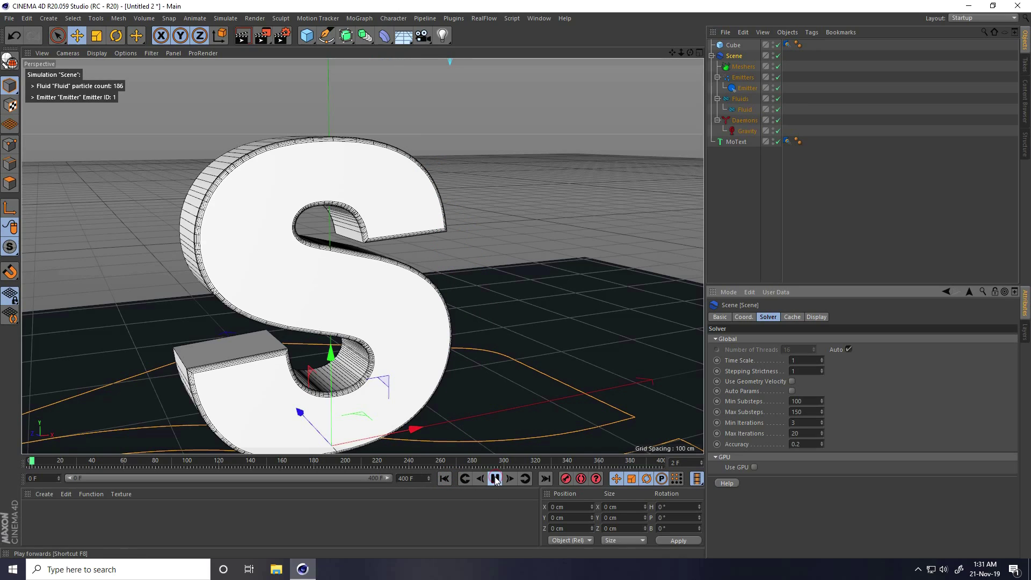
left_click(496, 478)
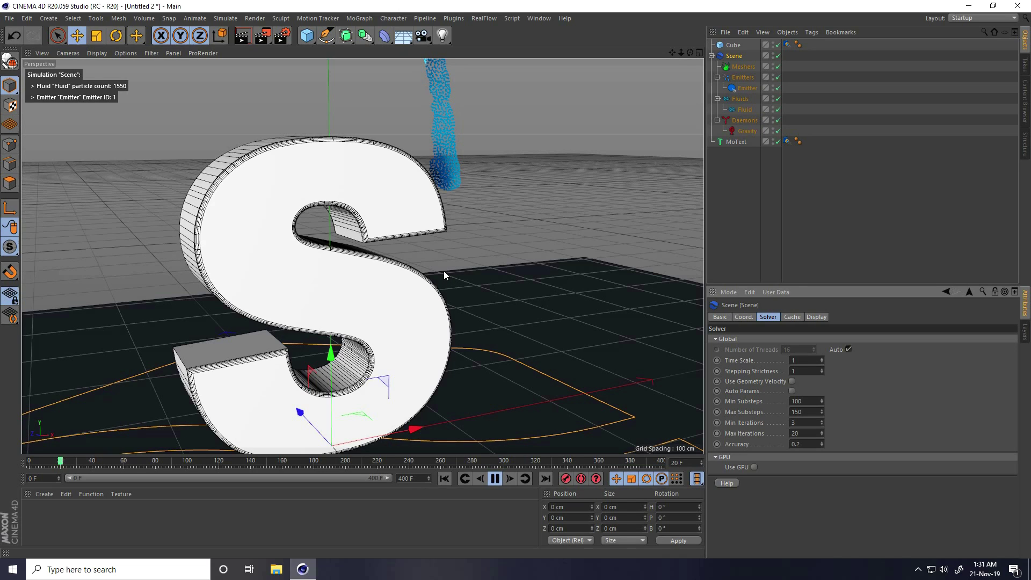
left_click_drag(395, 253, 315, 261, "alt")
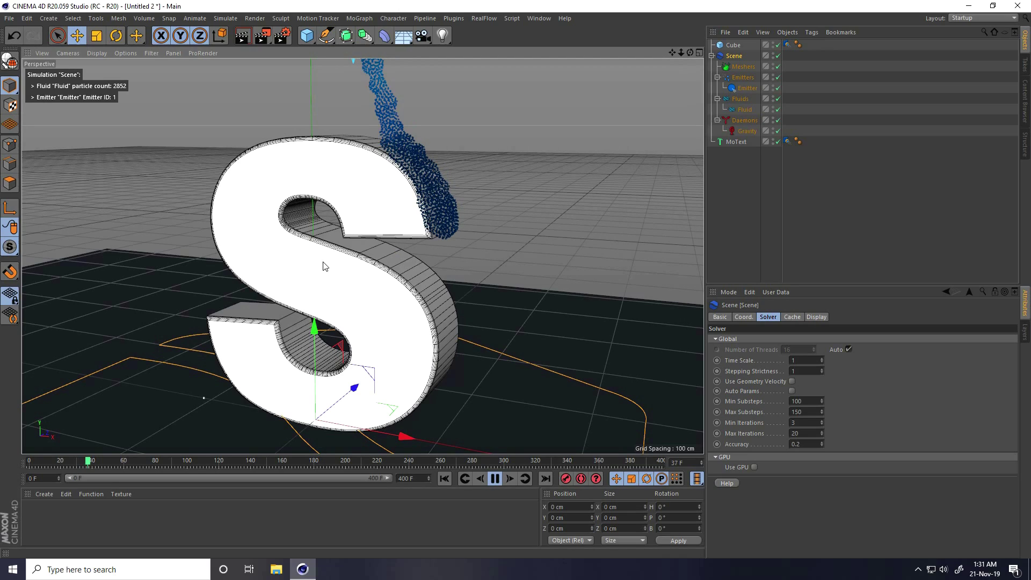
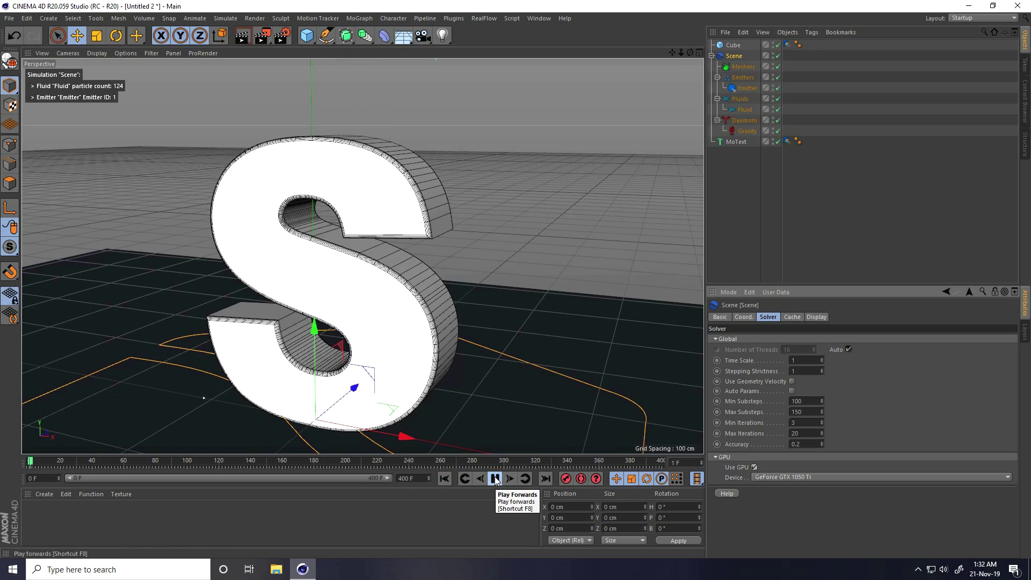
- Stop the GPU-based simulation, view the S from the front, and replay from the first frame to check the flow
left_click(495, 480)
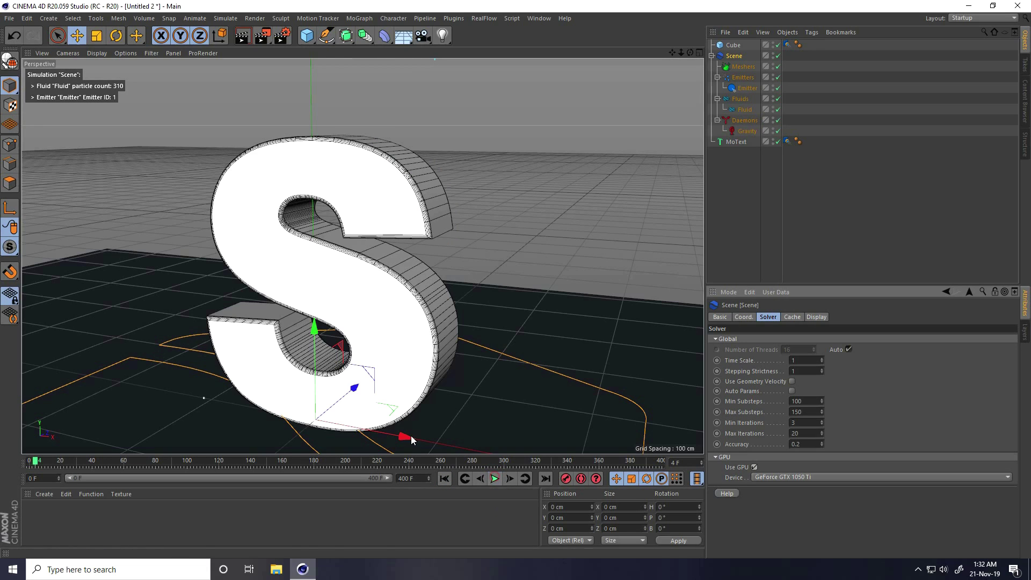
left_click_drag(411, 437, 435, 340, "alt")
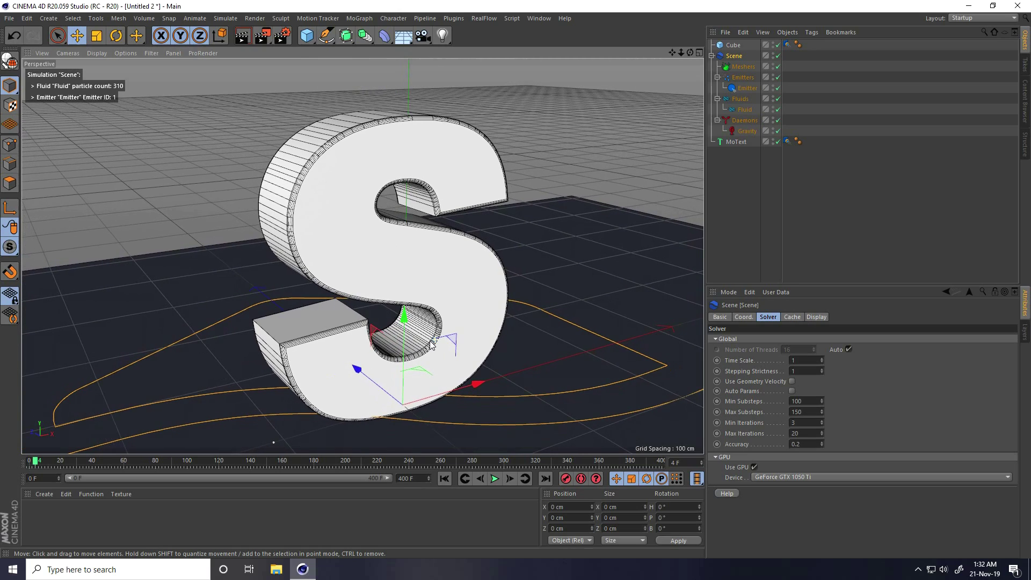
left_click(444, 479)
left_click(495, 480)
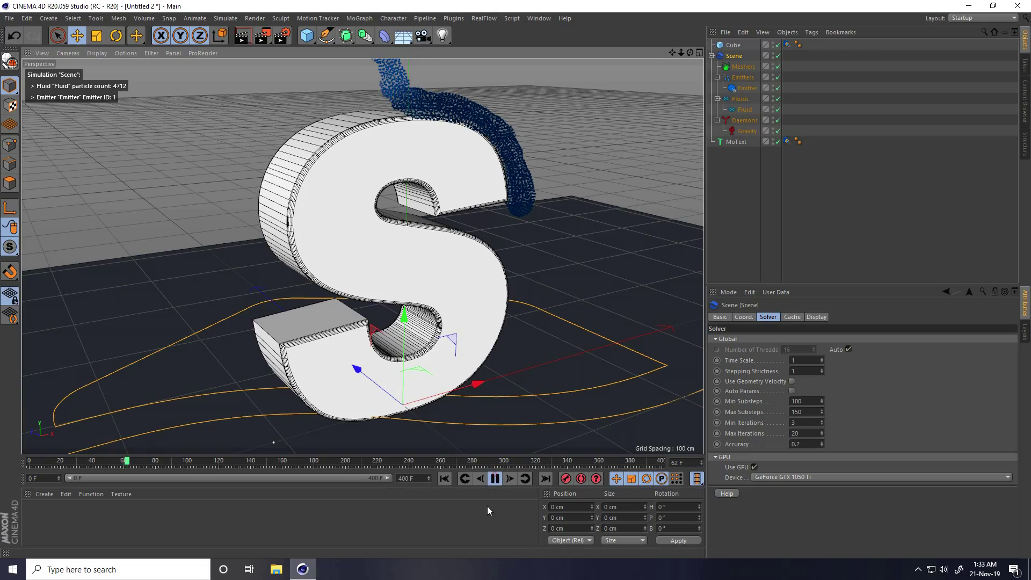
- Stop the playback, inspect the fluid flowing over the S from other angles, and return to the first frame
left_click(495, 478)
scroll(468, 109, "up", 3)
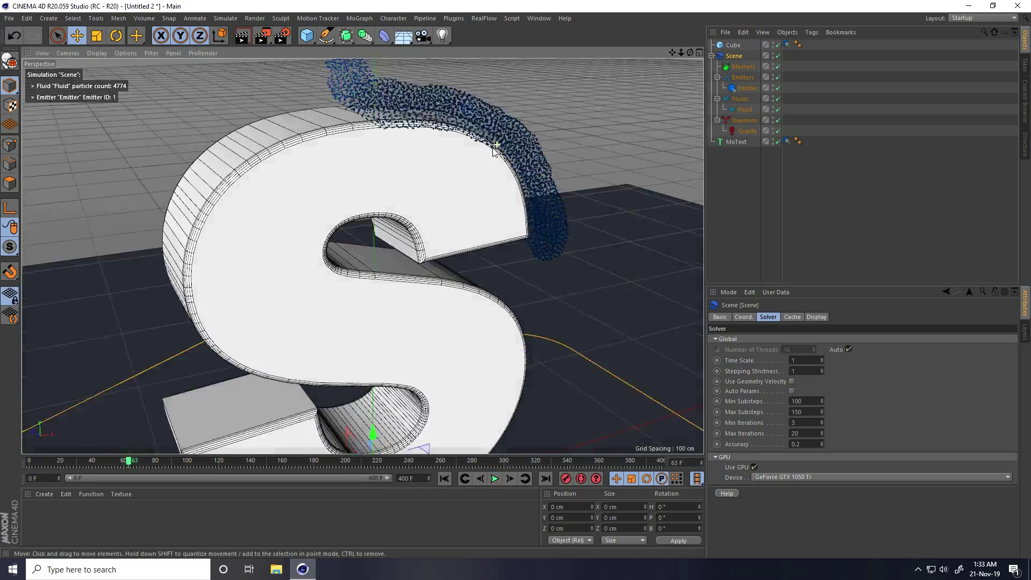
left_click_drag(494, 149, 431, 162, "alt")
left_click(448, 479)
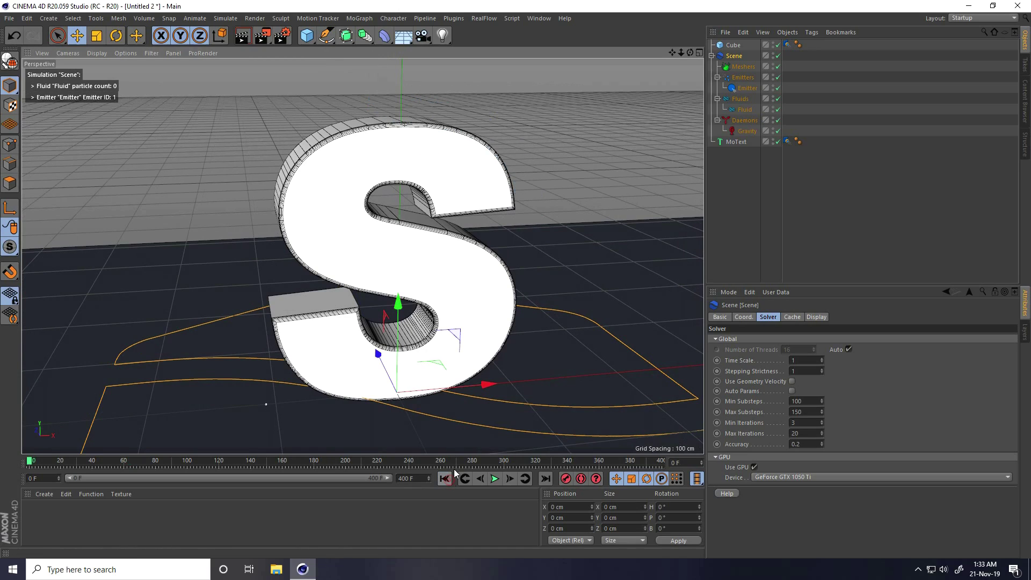
- Add a RealFlow Mesher to the fluid, play the simulation to preview the liquid mesh on the S, and rewind
left_click(484, 18)
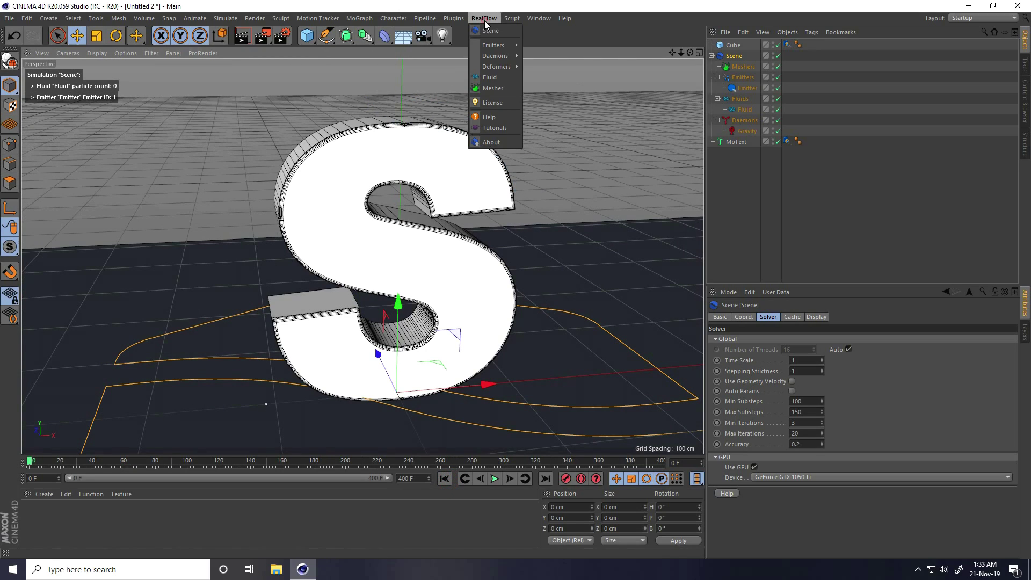
left_click(492, 88)
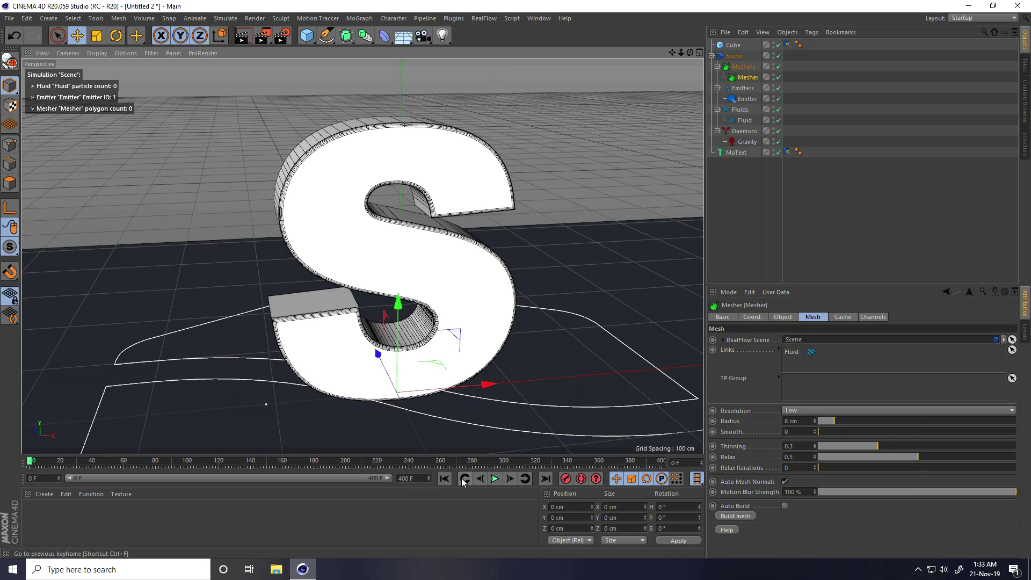
left_click(495, 479)
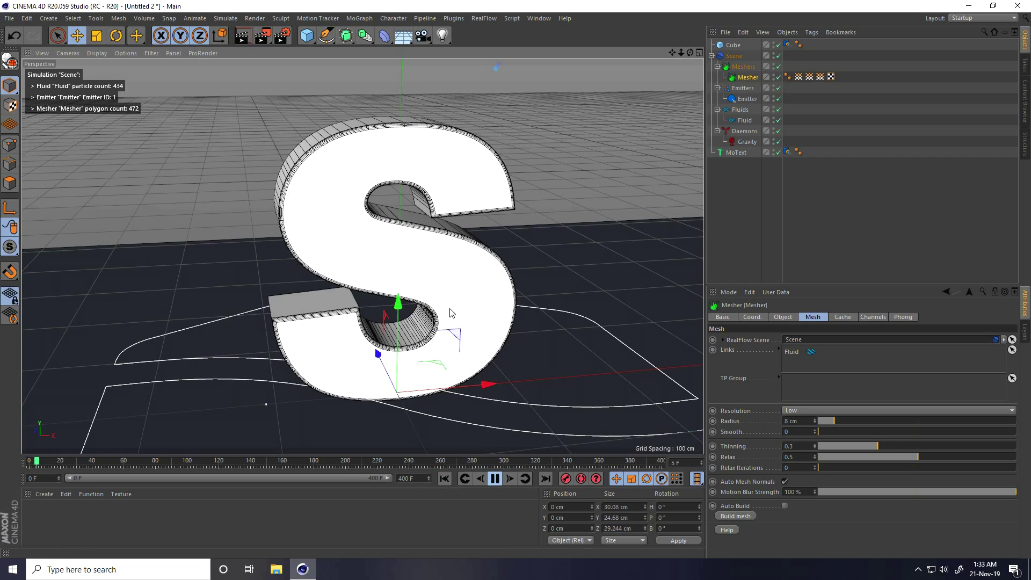
left_click_drag(451, 313, 511, 285, "alt")
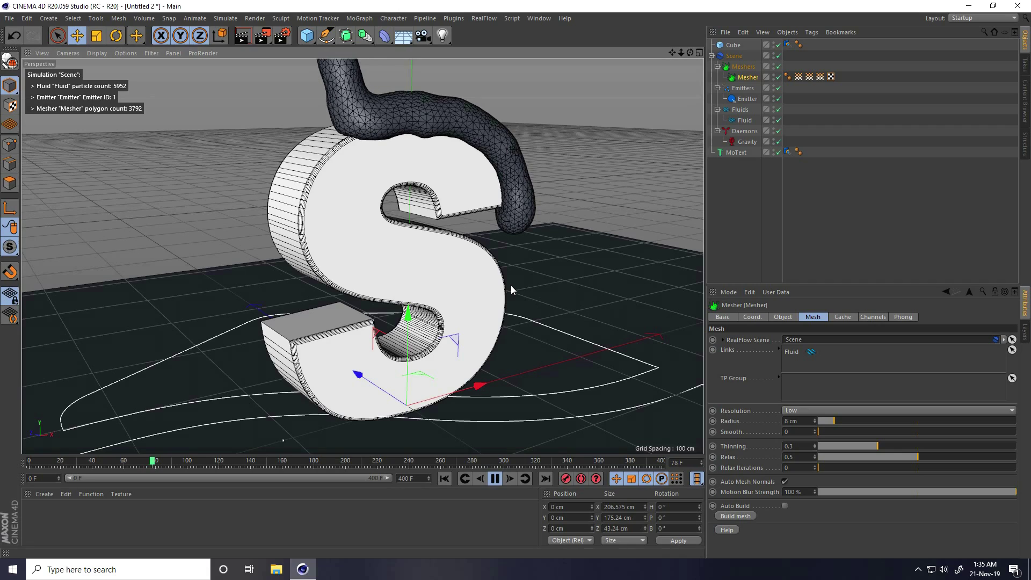
left_click(495, 480)
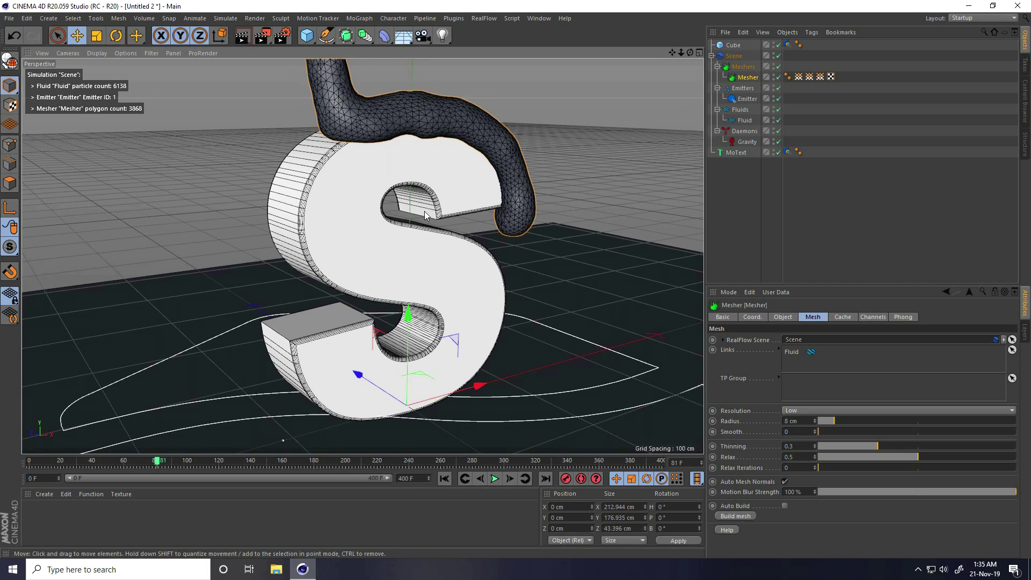
mouse_move(425, 215)
left_mouse_down("alt")
mouse_move(300, 229)
mouse_move(288, 256)
mouse_move(345, 193)
mouse_move(485, 166)
mouse_move(430, 177)
mouse_move(409, 226)
left_mouse_up("alt")
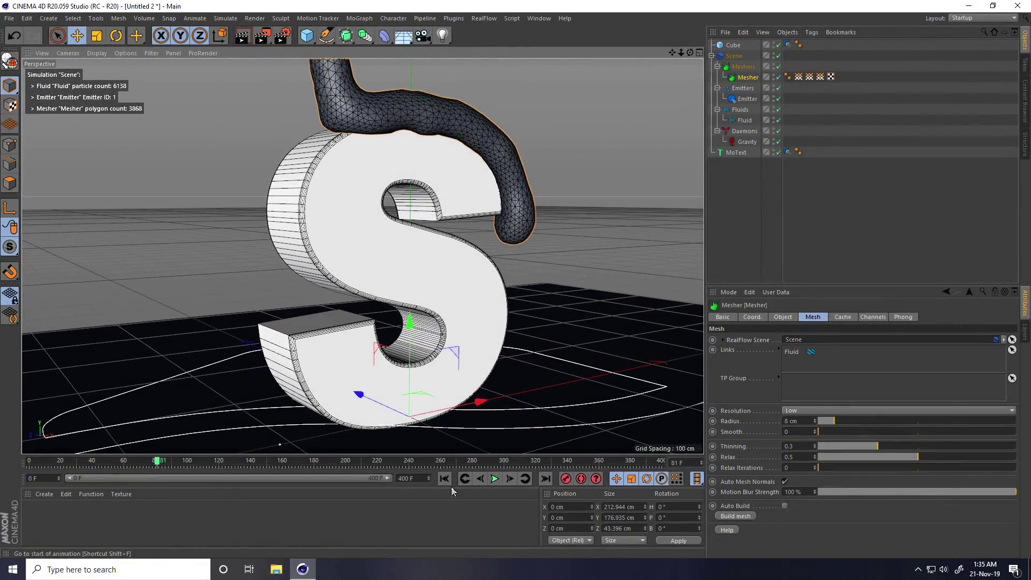
left_click(445, 480)
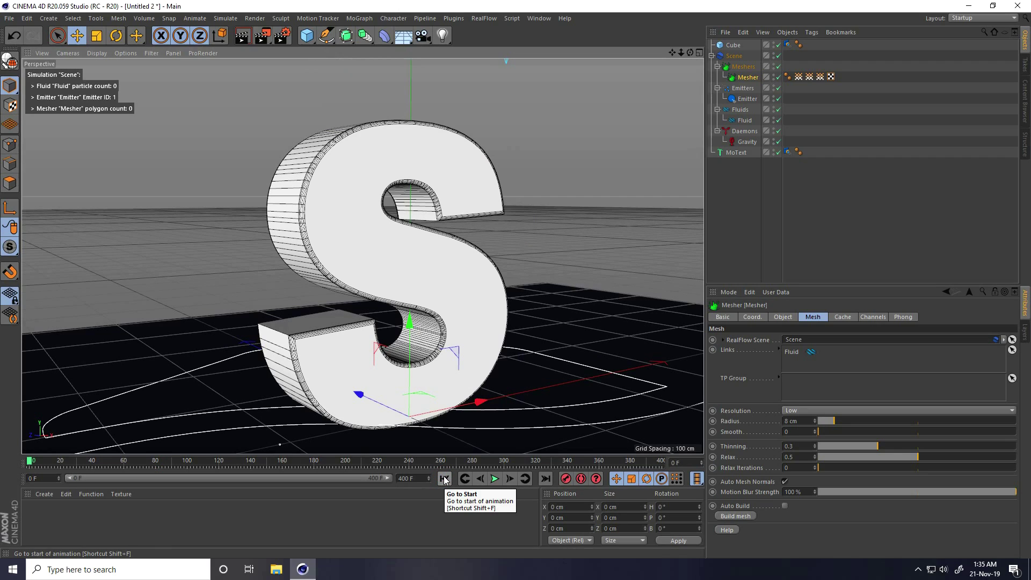
- Merge the cinema-4d-studio lights file into the current project
left_click(9, 18)
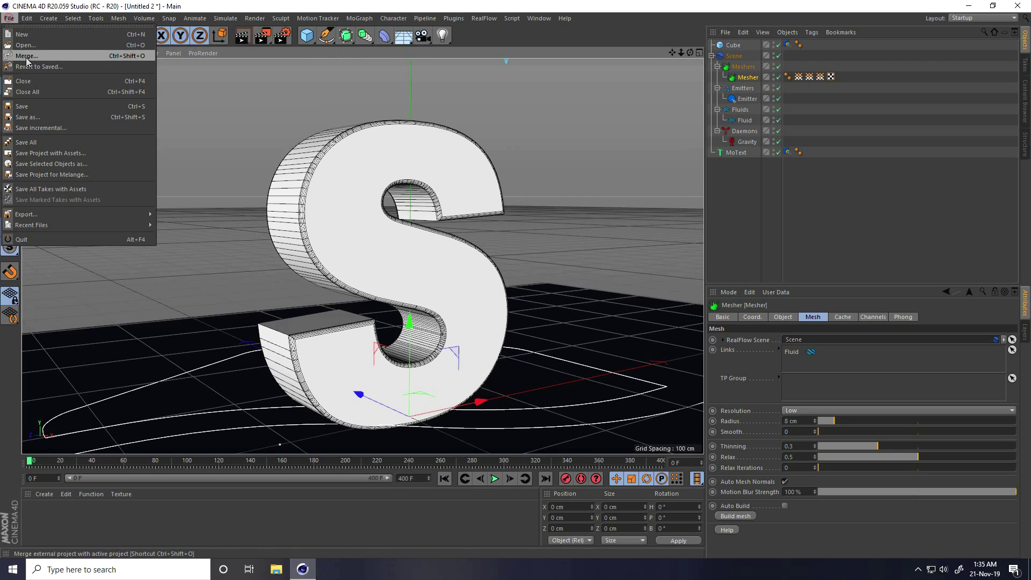
left_click(26, 57)
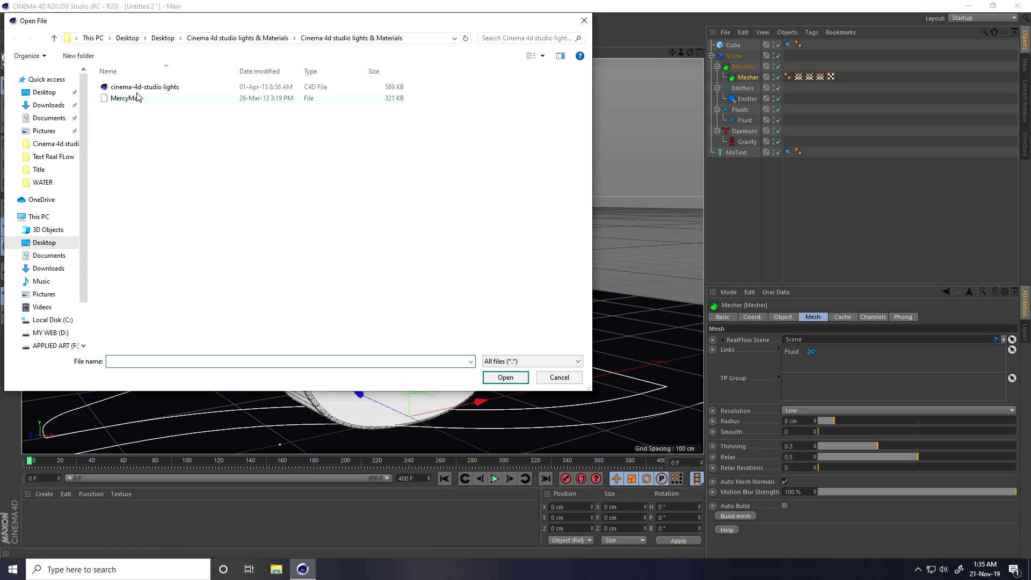
left_click(134, 89)
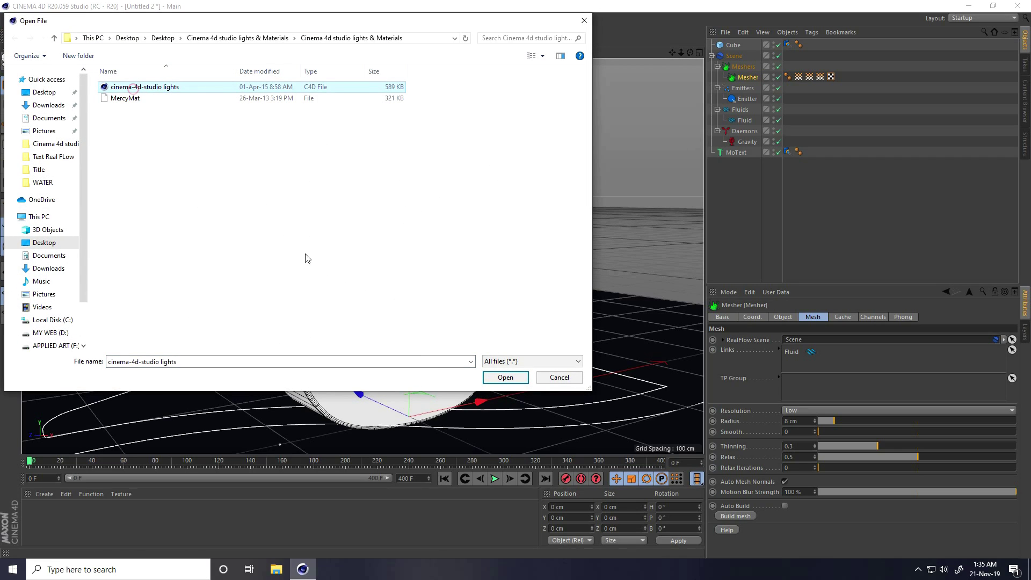
left_click(502, 378)
left_click(569, 73)
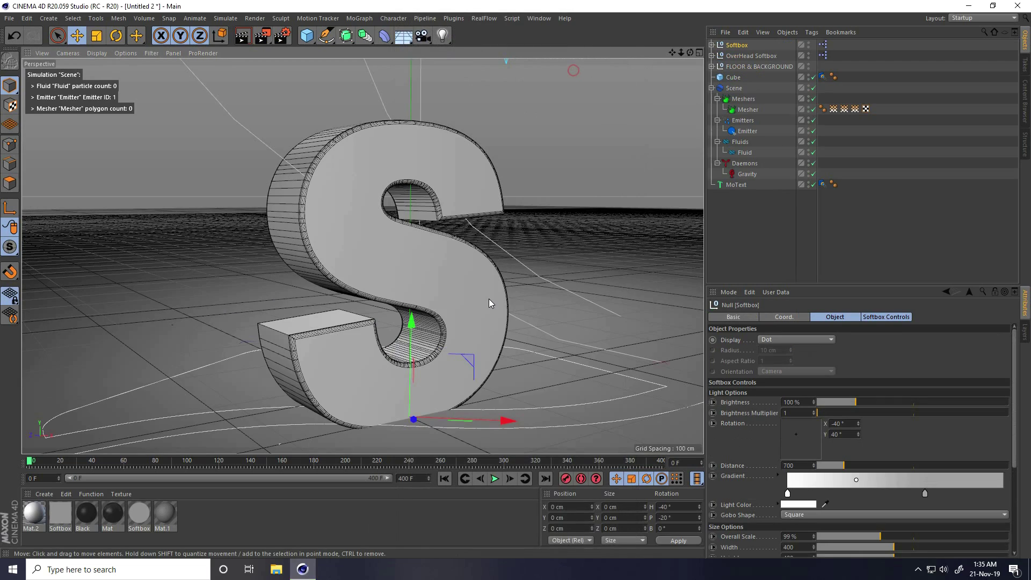
- Lower the FLOOR & BACKGROUND null to about -6.9 cm in Y so that it sits beneath the slab
middle_click(445, 329)
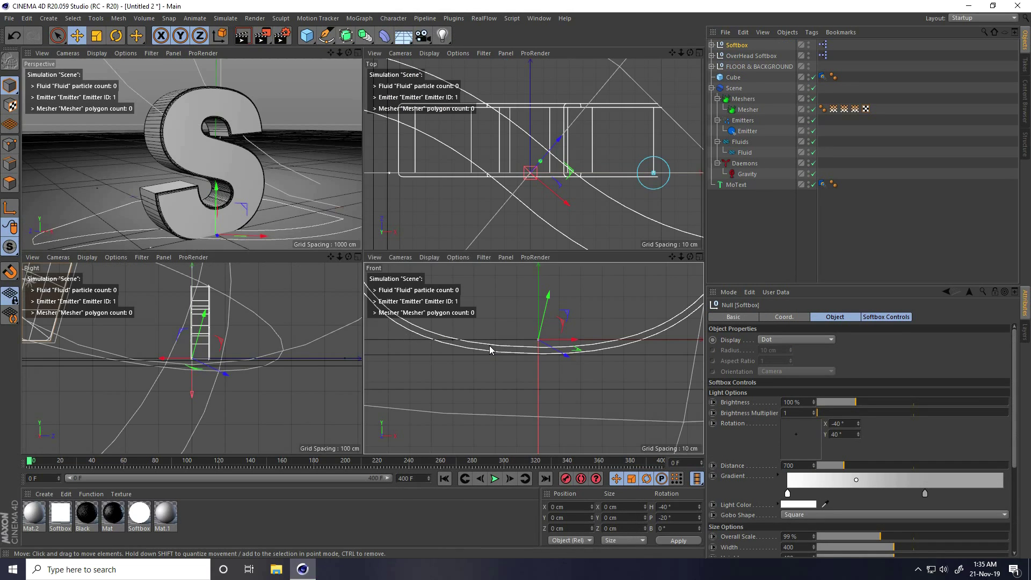
middle_click(491, 283)
left_click(752, 65)
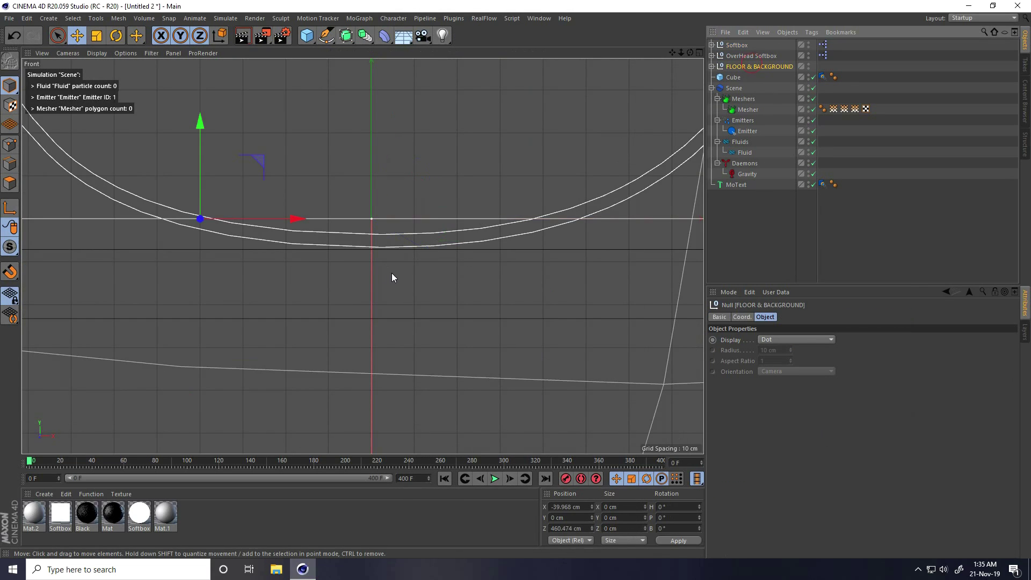
scroll(202, 190, "up", 2)
left_click_drag(198, 134, 210, 172)
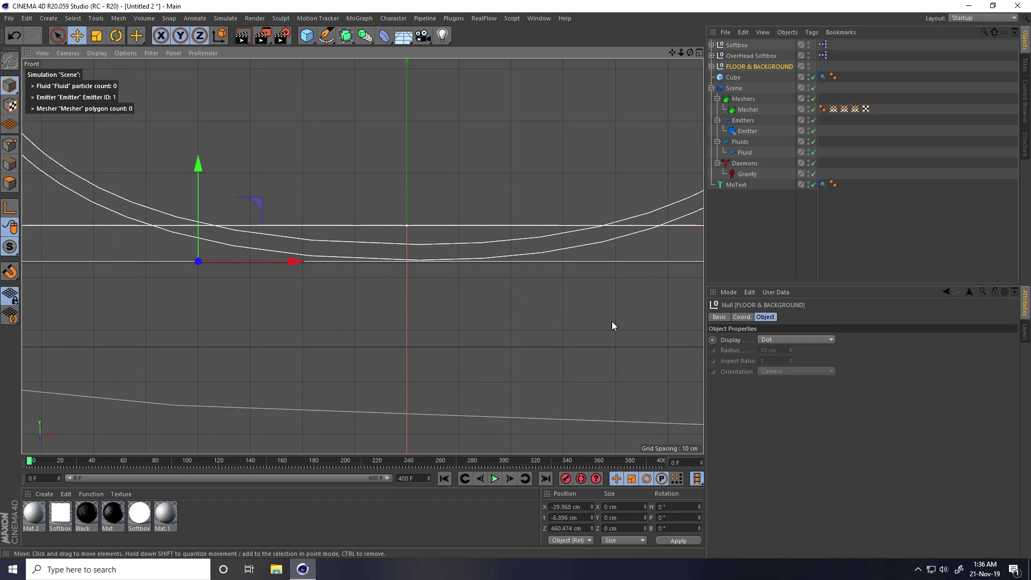
middle_click(455, 278)
middle_click(271, 161)
left_click_drag(272, 169, 153, 481, "alt")
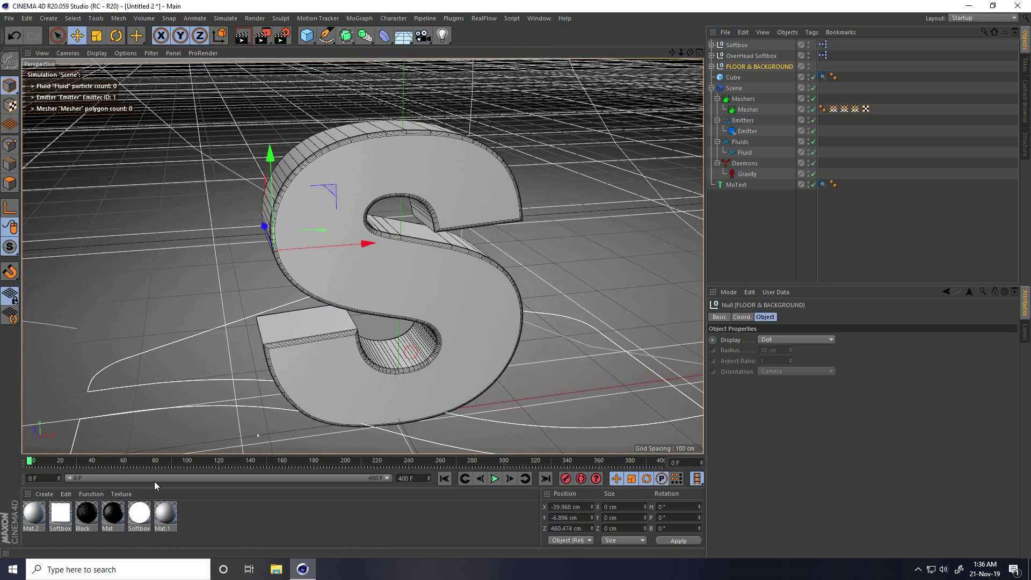
- Load the MercyMat material library into the project
left_click(44, 494)
left_click(50, 432)
left_click(129, 98)
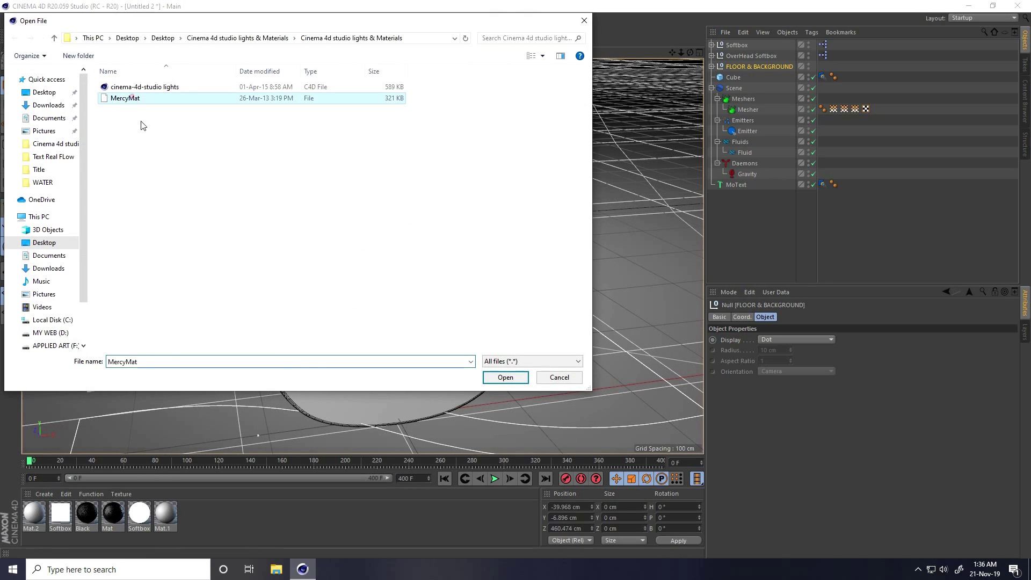
left_click(507, 378)
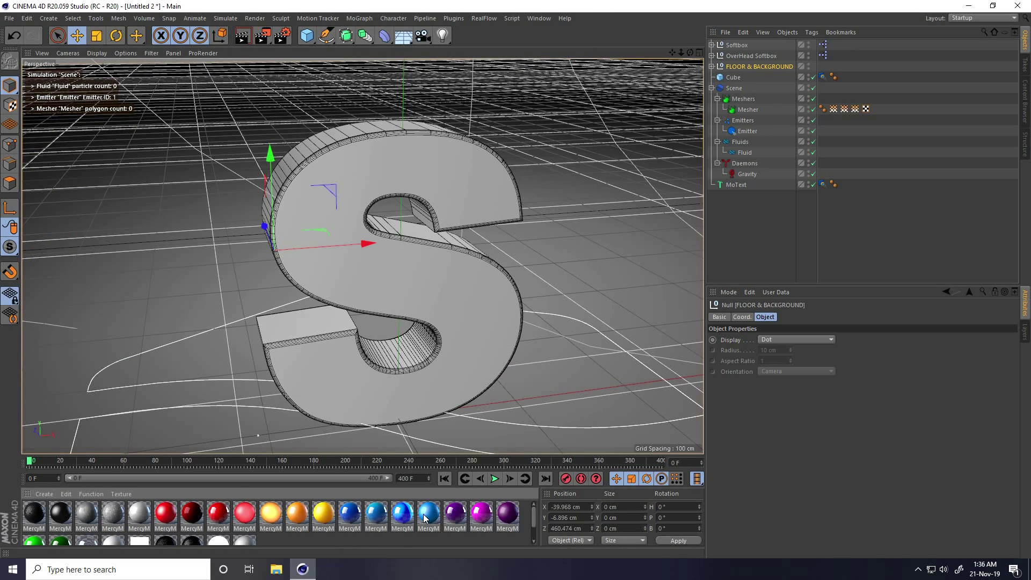
- Apply the glossy light blue Mercy material to the MoText letter and the yellow one to the Mesher
left_click_drag(218, 516, 746, 186)
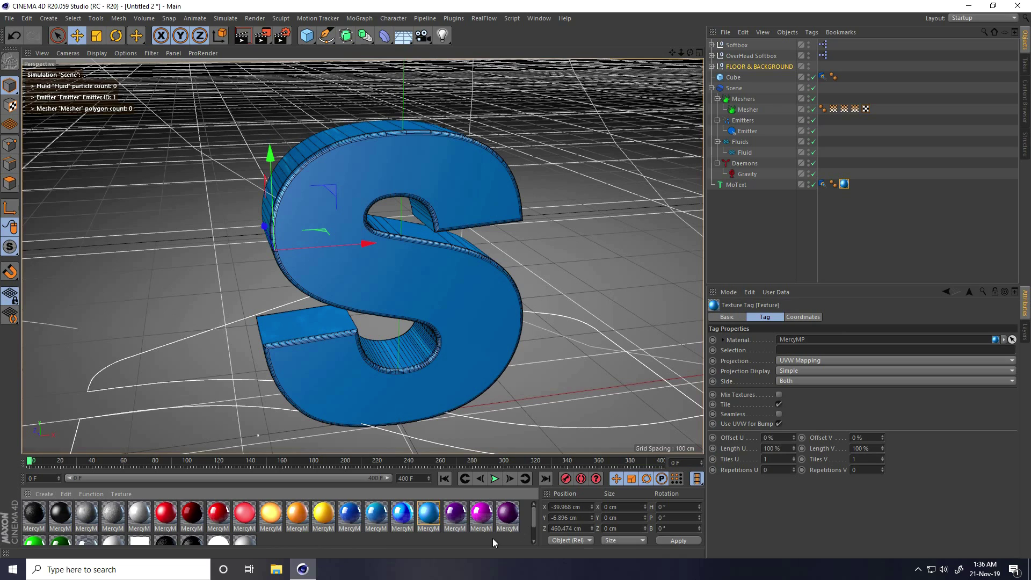
left_click_drag(315, 514, 748, 110)
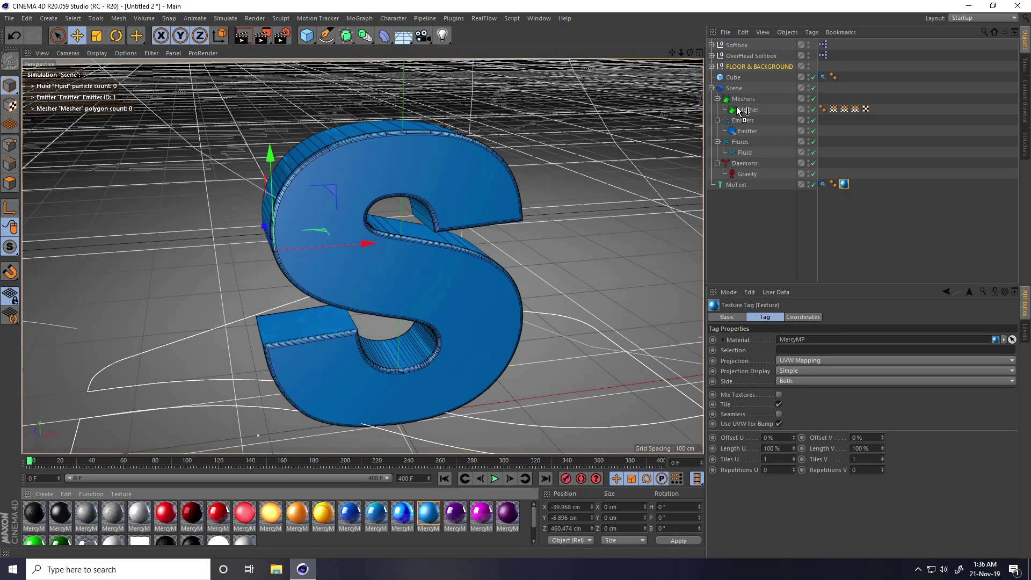
scroll(408, 261, "down", 5)
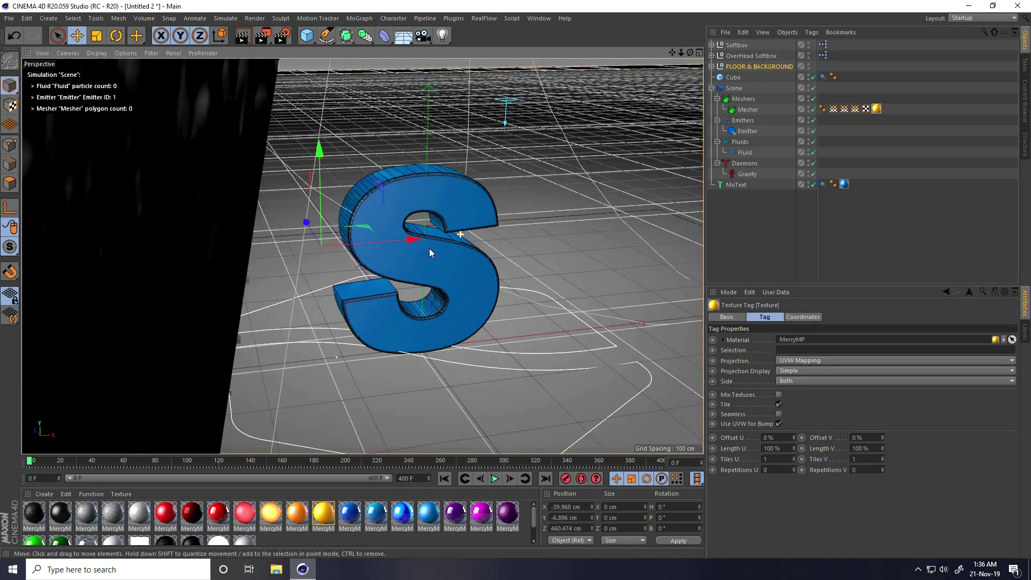
scroll(429, 248, "up", 5)
- Play the first frames of the simulation to check the yellow fluid mesh above the S, and stop
left_click(495, 478)
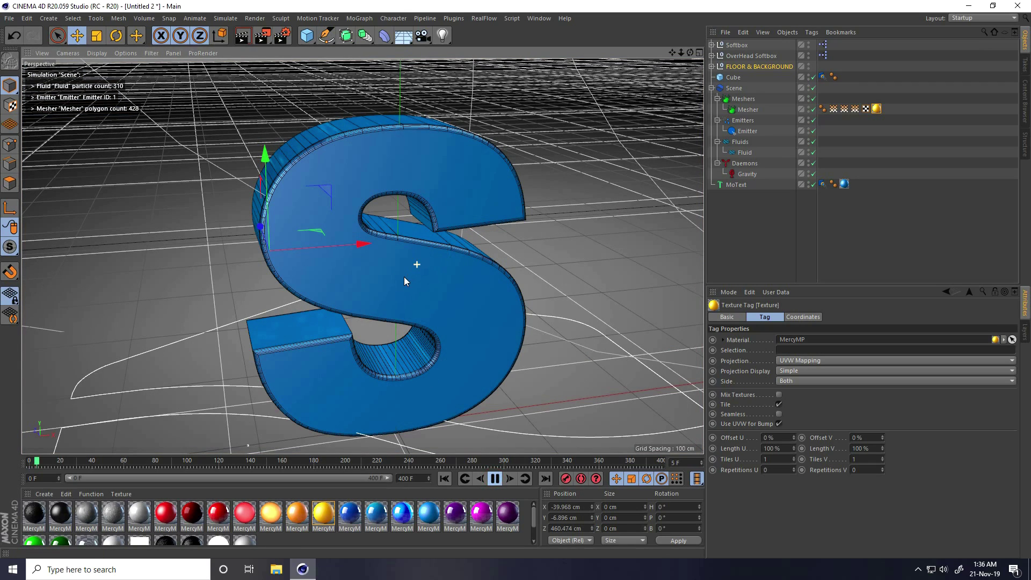
left_click_drag(395, 295, 417, 264, "alt")
left_click_drag(503, 98, 508, 123, "alt")
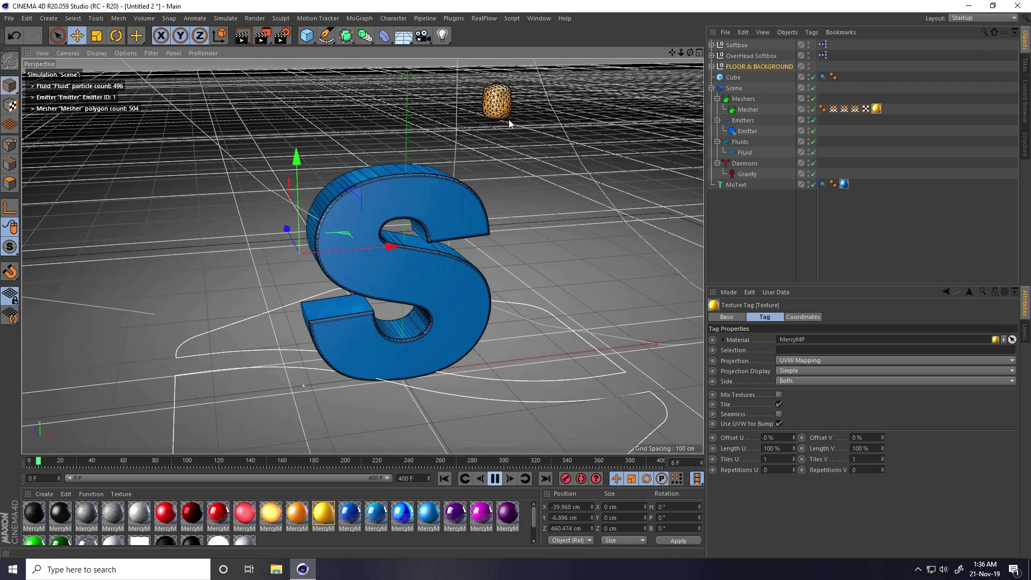
left_click(493, 479)
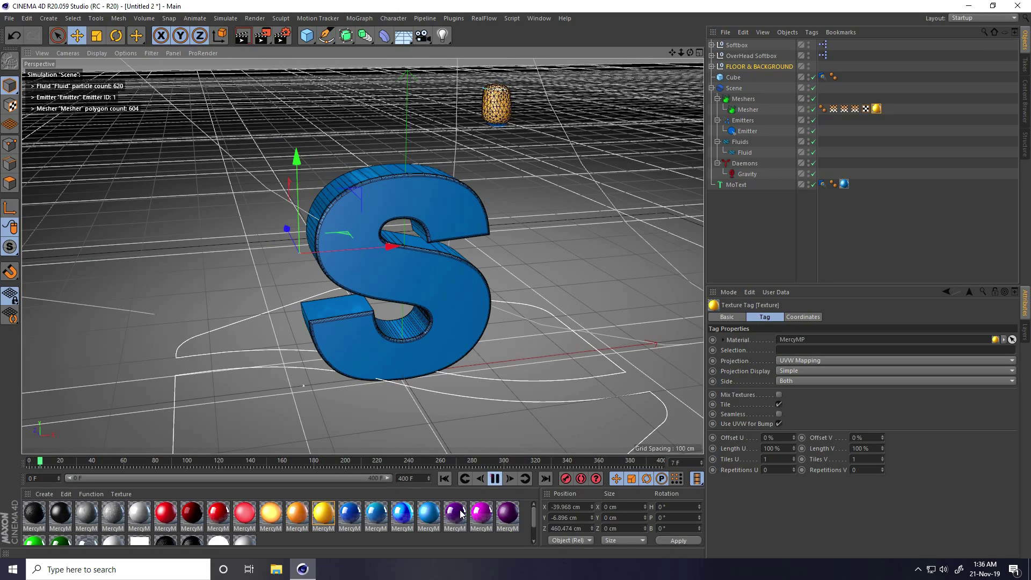
- Set the Mesher's Resolution to Medium and its Smooth value to 2
left_click(747, 110)
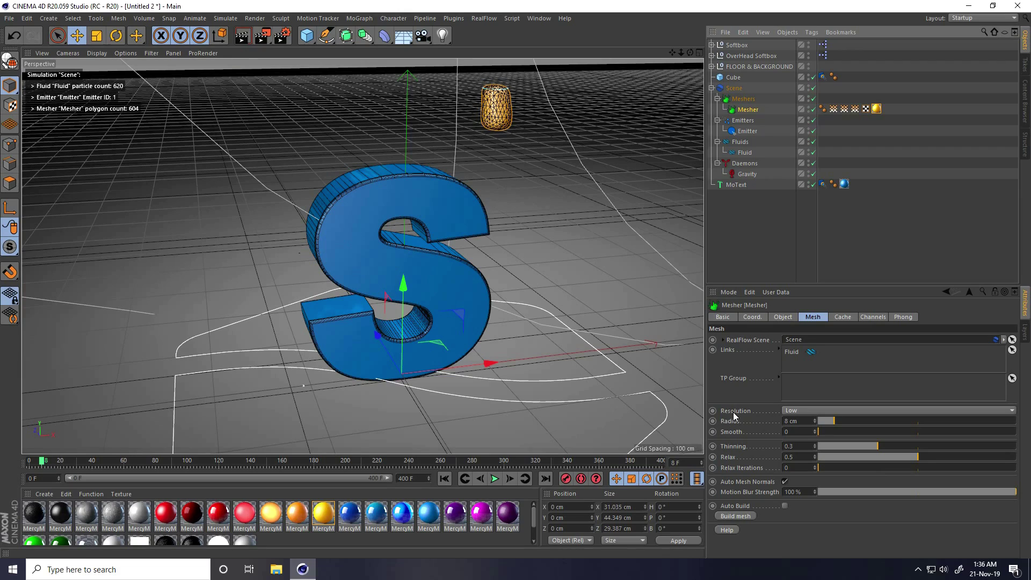
left_click(801, 411)
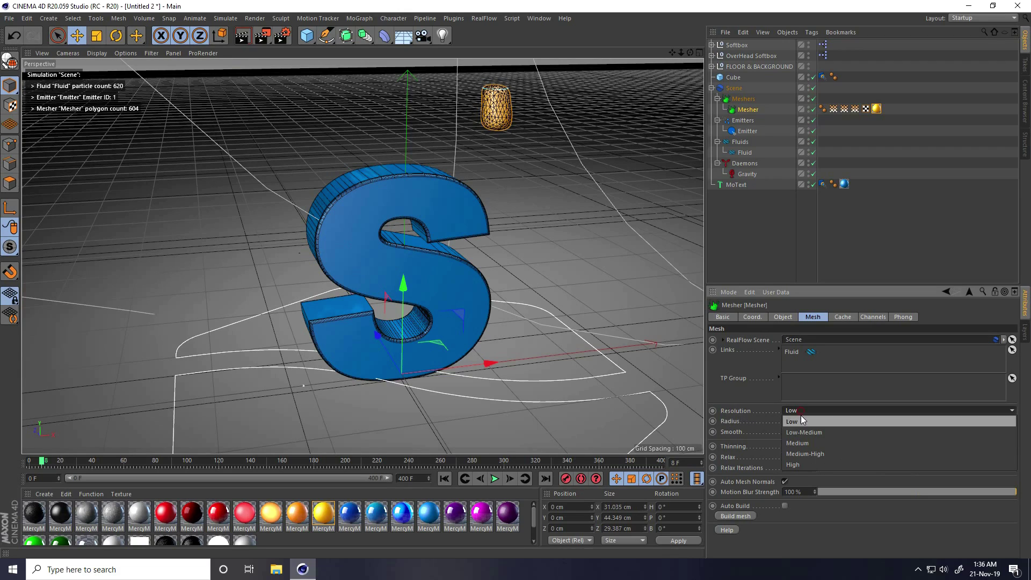
left_click(812, 443)
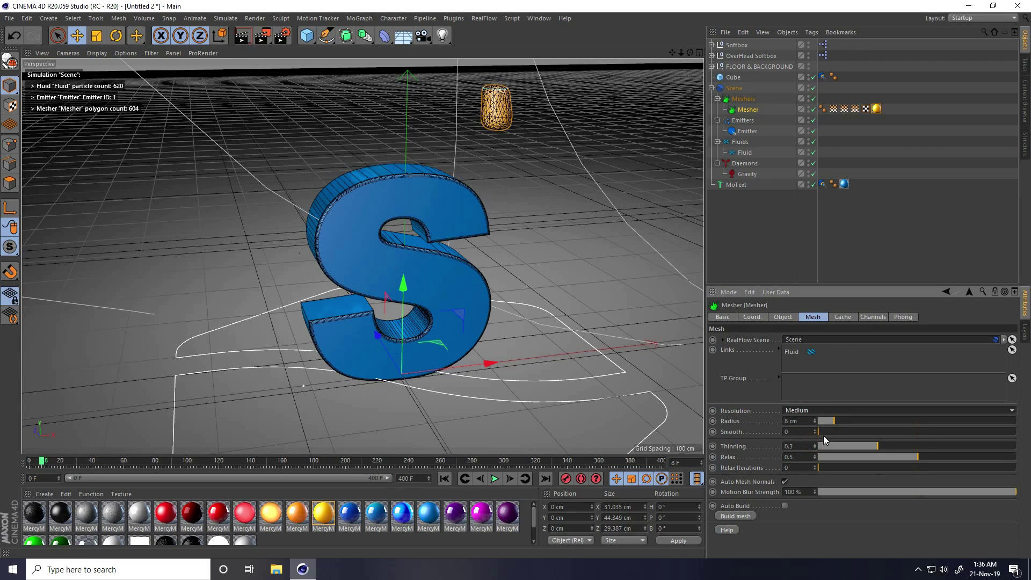
left_click(816, 430)
left_click(816, 430)
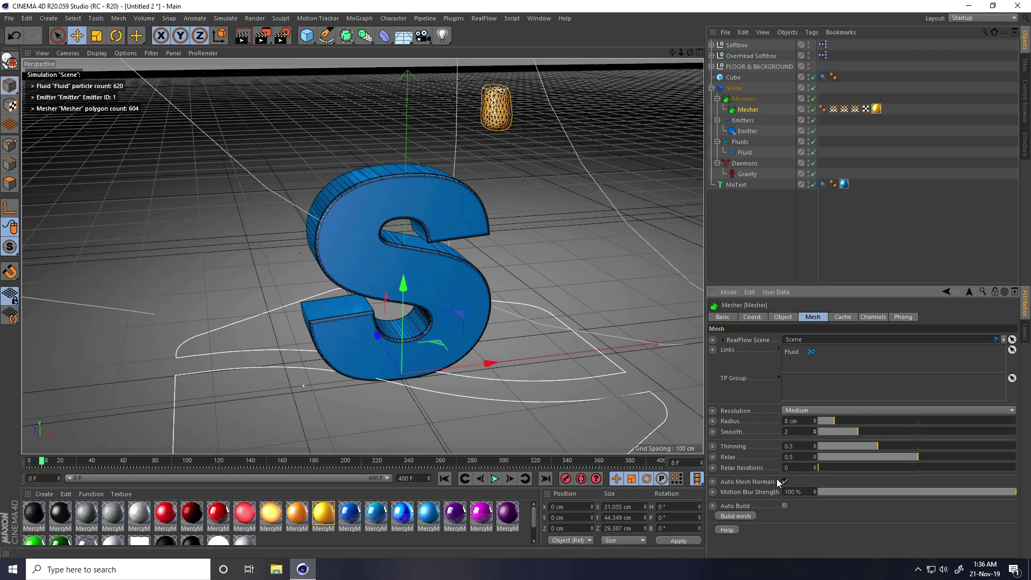
- Add the Ambient Occlusion and Global Illumination effects to the render settings
left_click(282, 36)
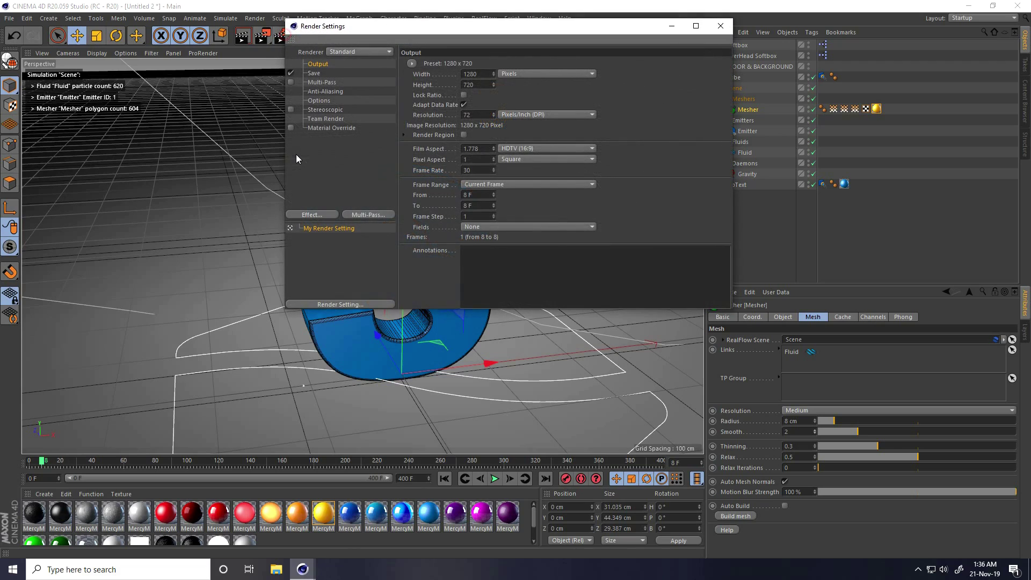
left_click(322, 213)
left_click(371, 282)
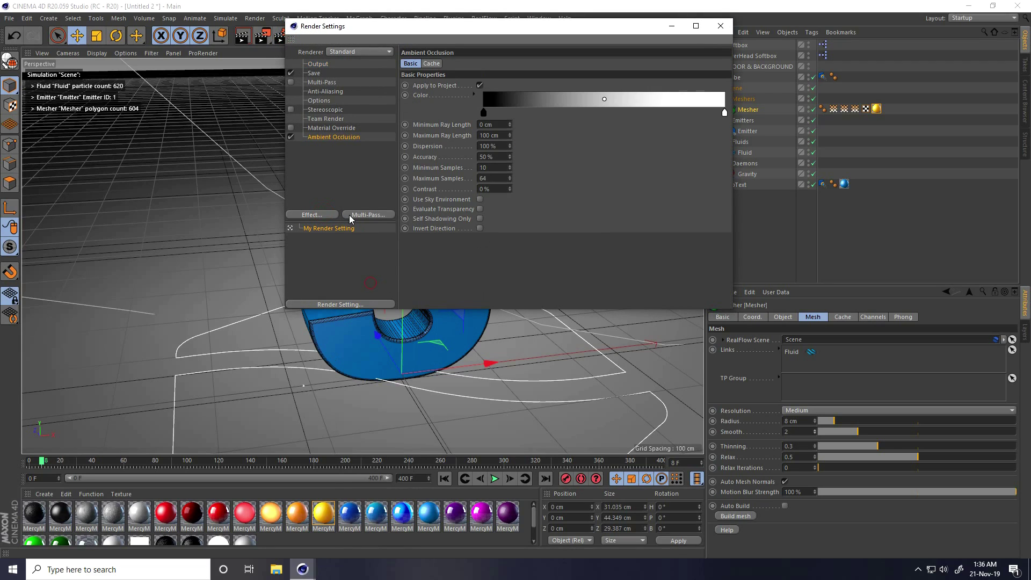
left_click(332, 214)
left_click(369, 346)
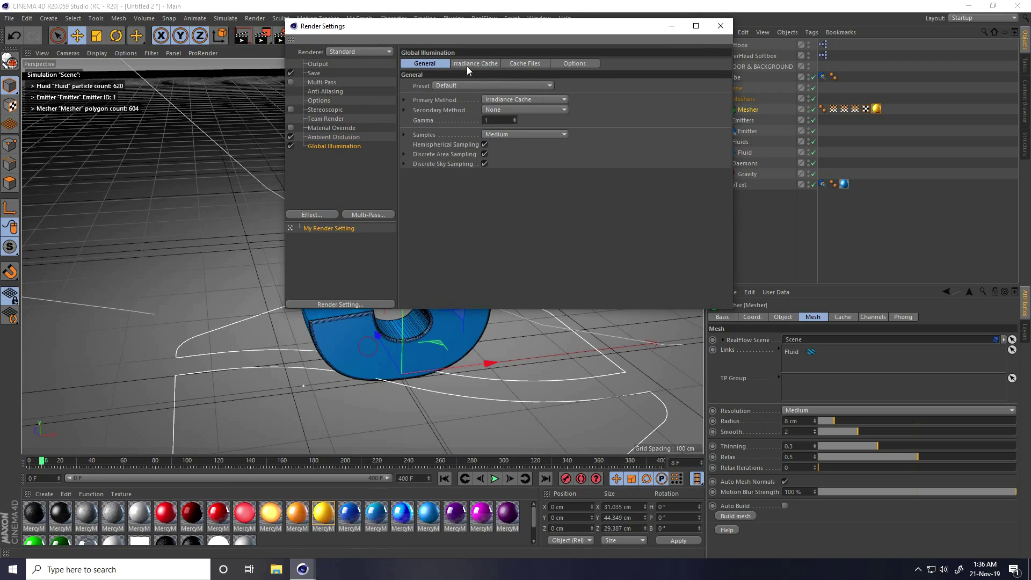
- Set the Global Illumination irradiance cache's Record Density to Low
left_click(467, 64)
left_click(484, 85)
left_click(478, 119)
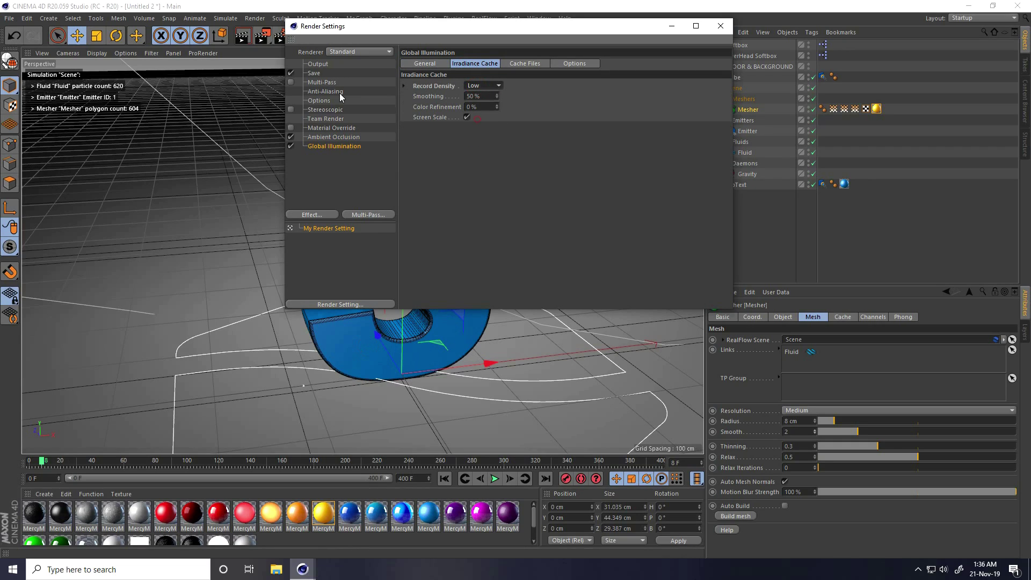
- Choose the anti-aliasing mode for the render
left_click(330, 92)
left_click(505, 65)
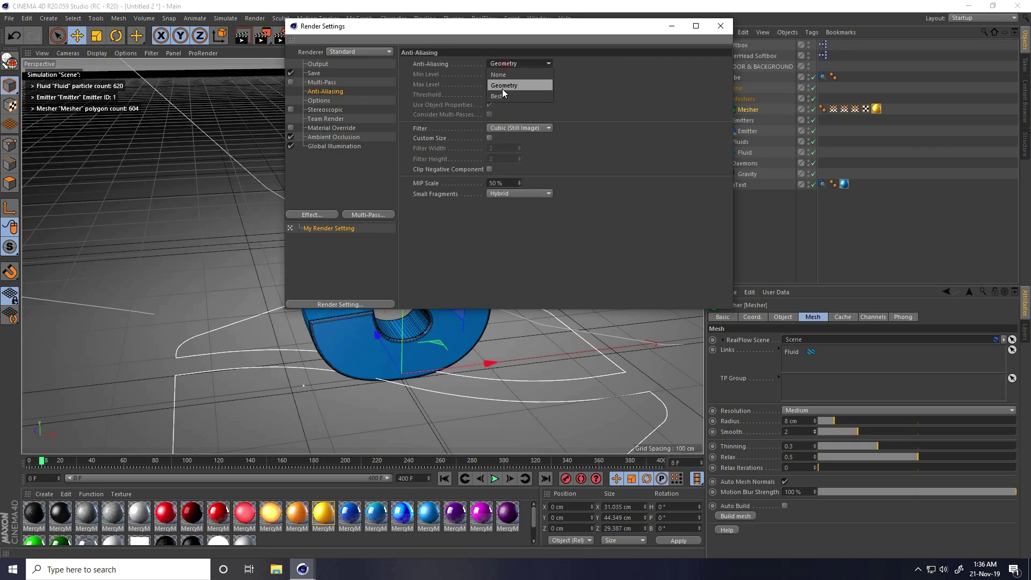
left_click(501, 86)
- Set the render's regular image save format to JPG
left_click(314, 74)
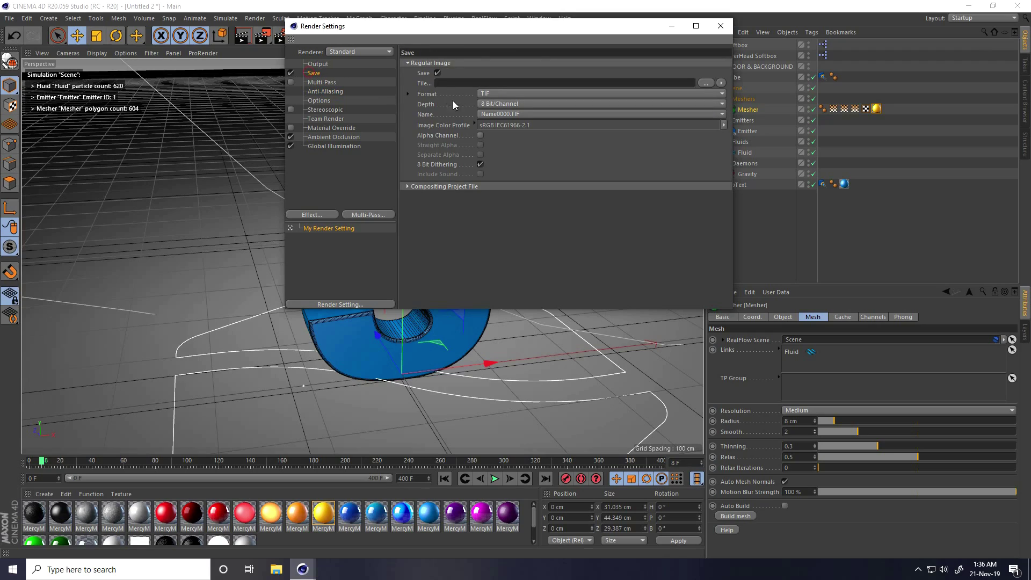
left_click(484, 96)
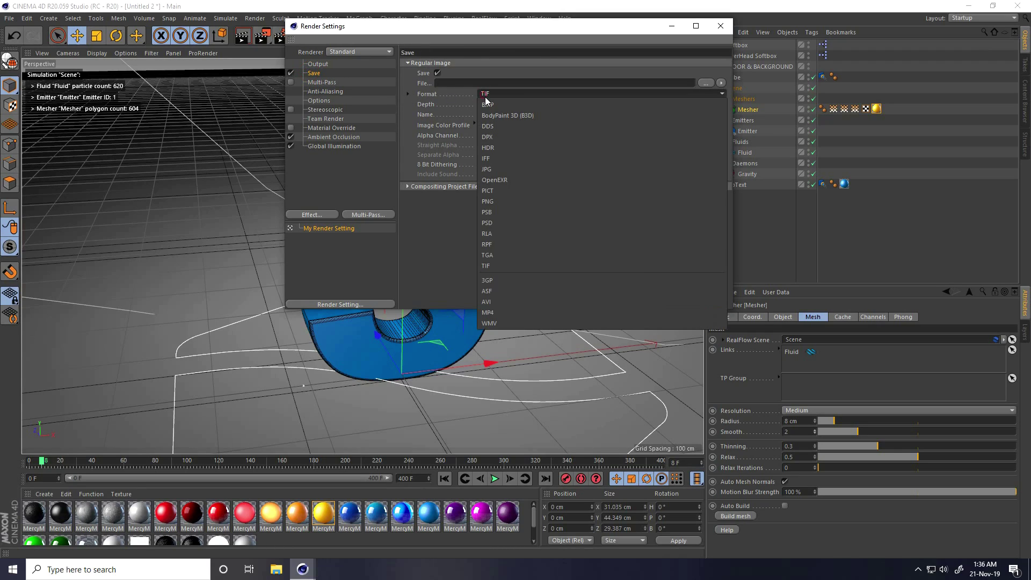
left_click(492, 171)
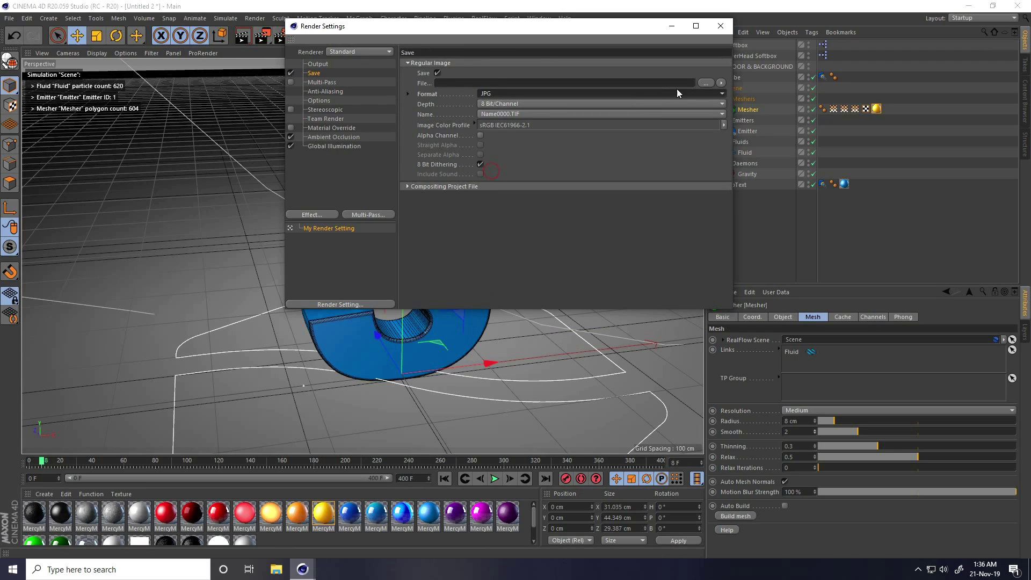
- Create a folder named re on the Desktop and set the render's output file to a inside it
left_click(706, 83)
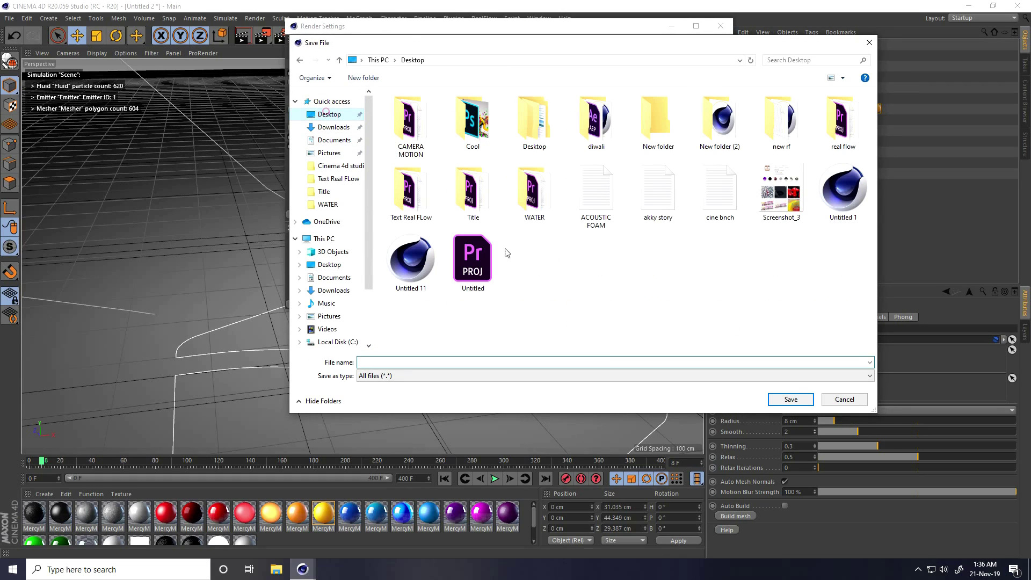
right_click(548, 271)
left_click(582, 383)
left_click(681, 382)
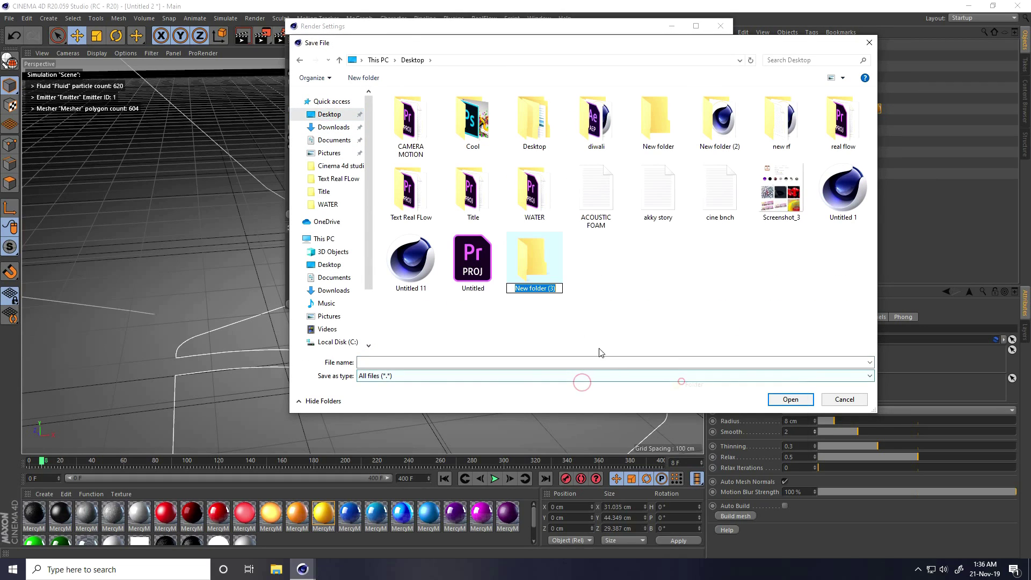
type("re")
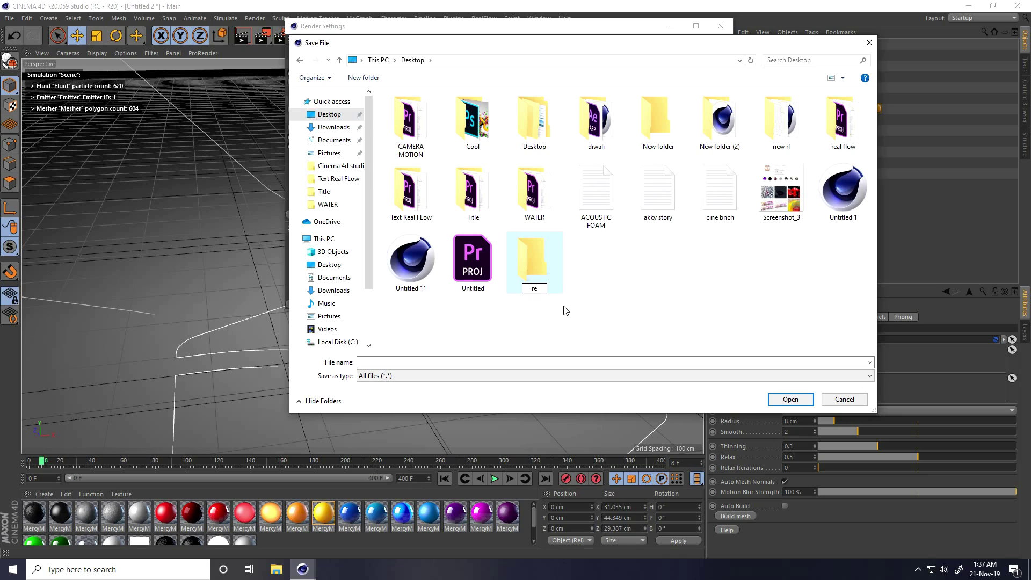
key("Return")
key("Return")
left_click(552, 366)
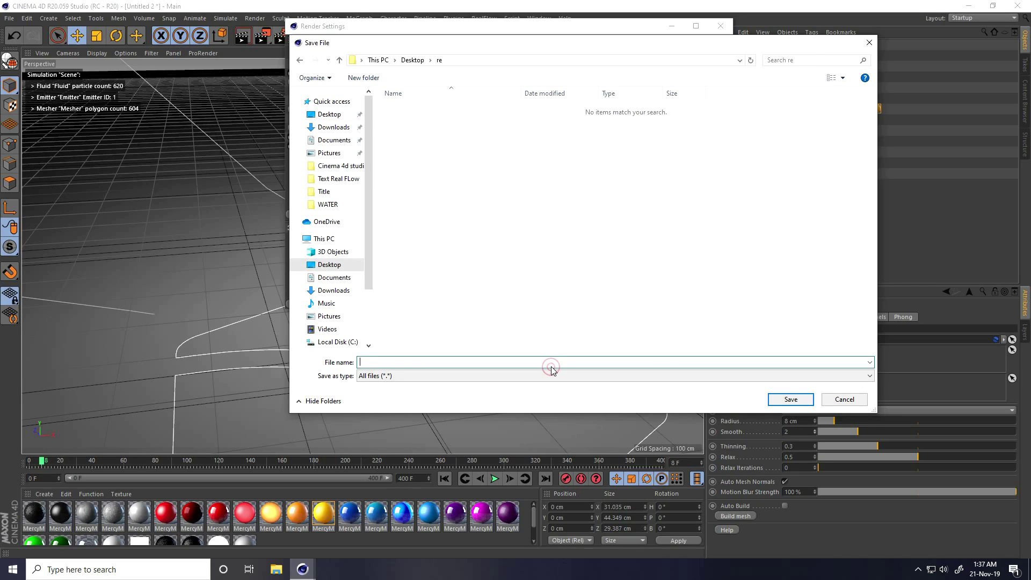
type("a")
left_click(791, 399)
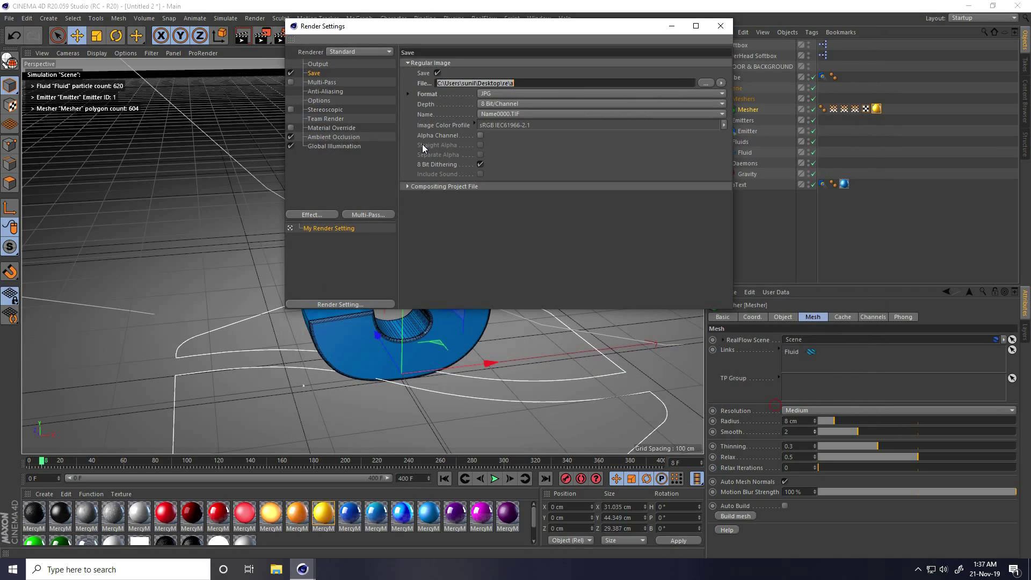
- Set the render output's frame range to All Frames and close the render settings
left_click(318, 64)
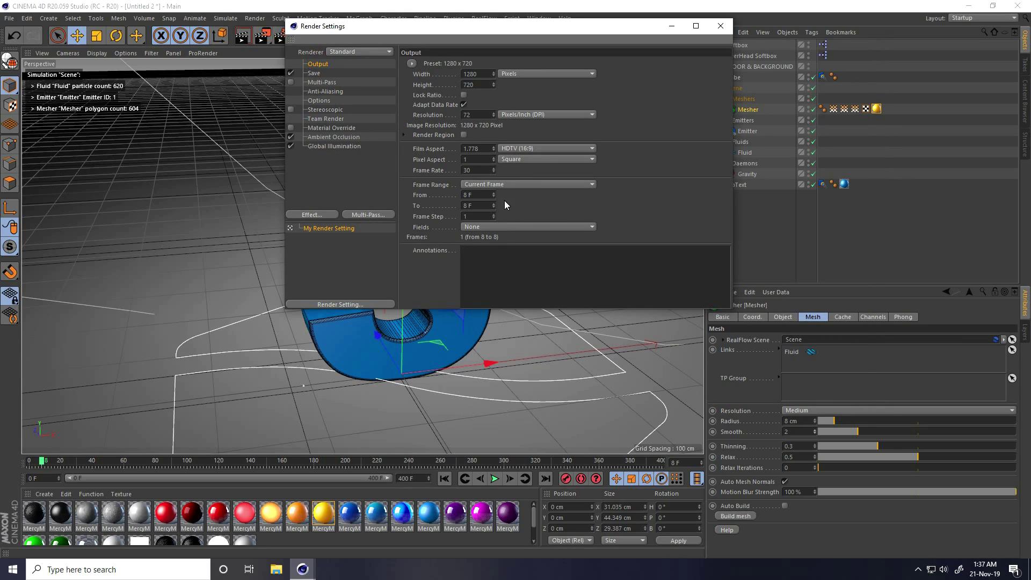
left_click(498, 182)
left_click(498, 213)
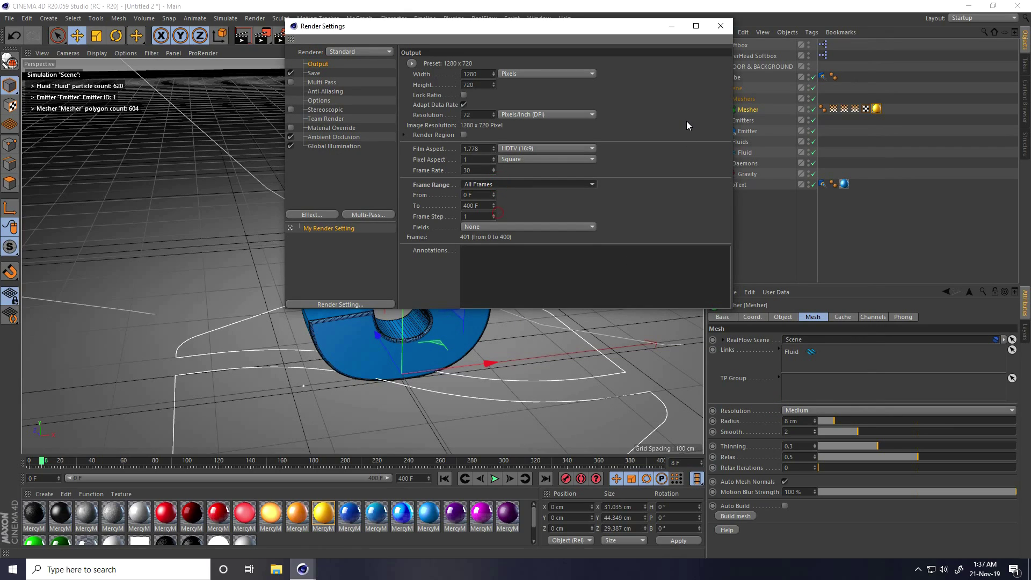
left_click(727, 30)
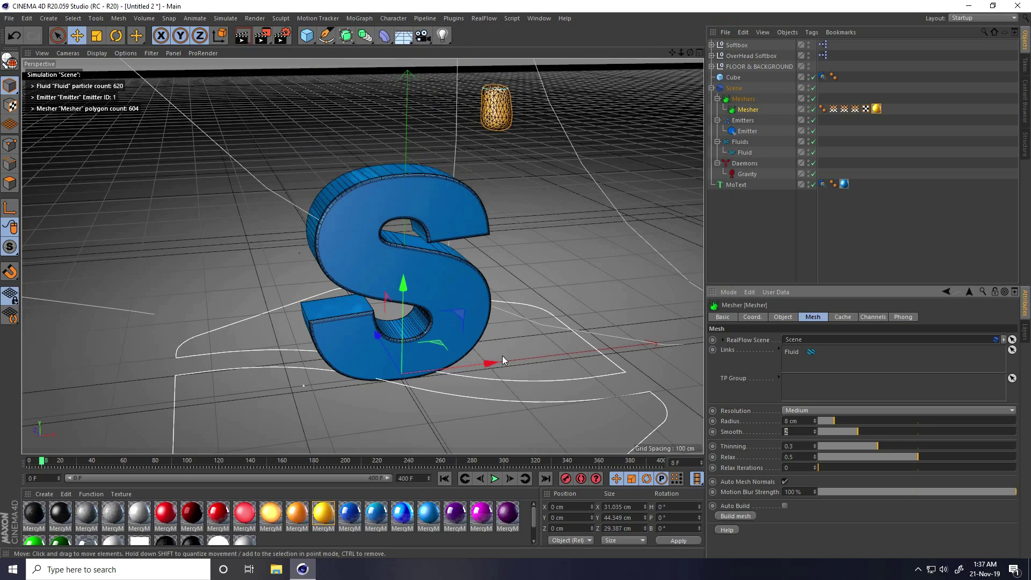
- Enable Use Cache on the RealFlow Scene object and start caching the simulation from frame 0
left_click(445, 478)
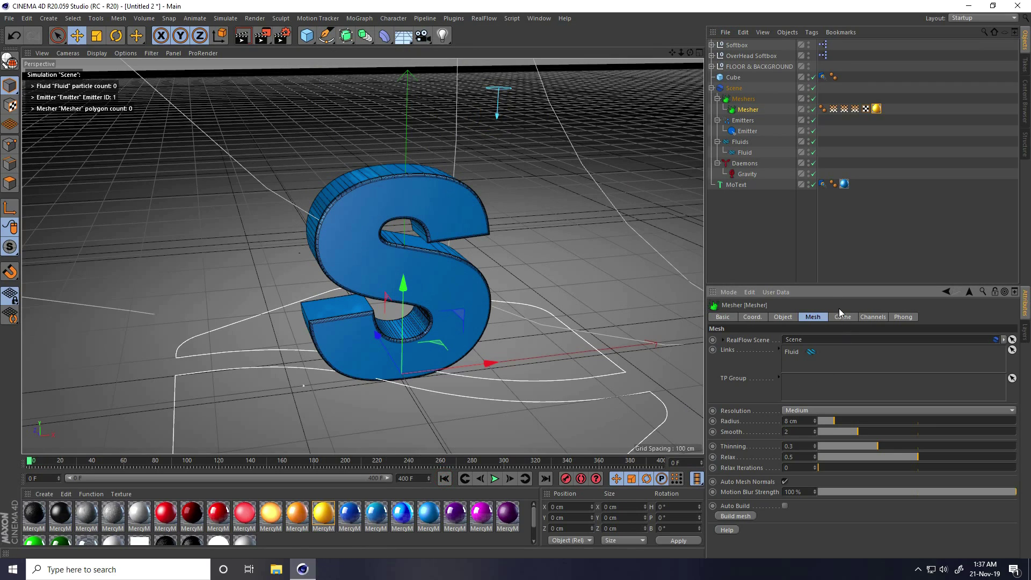
left_click(742, 90)
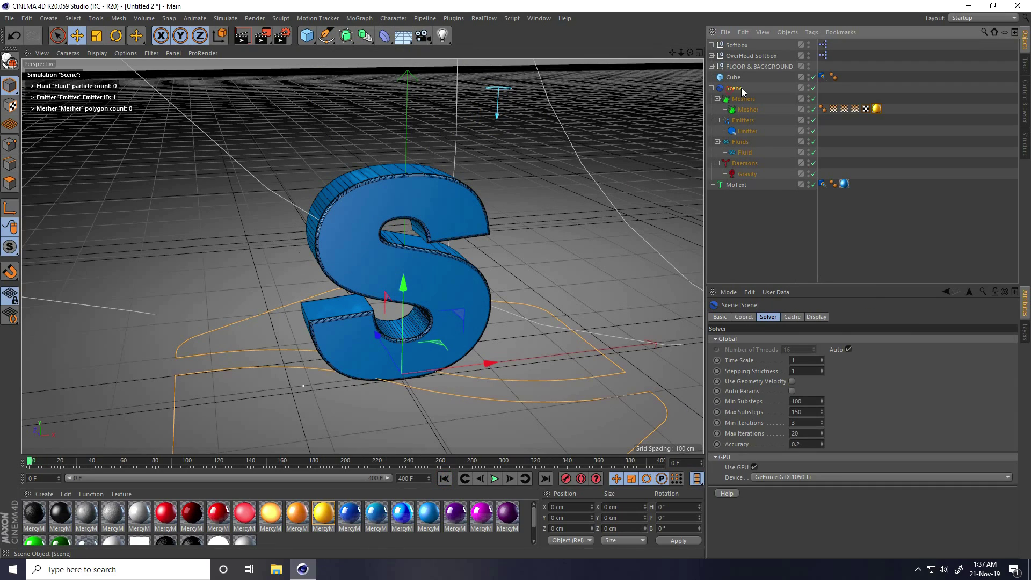
left_click(791, 319)
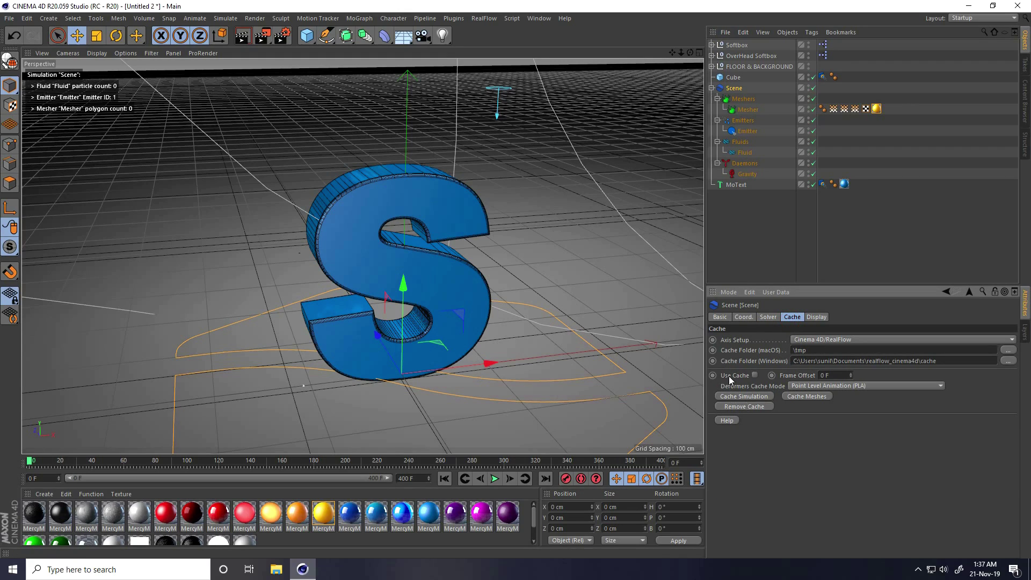
left_click(754, 375)
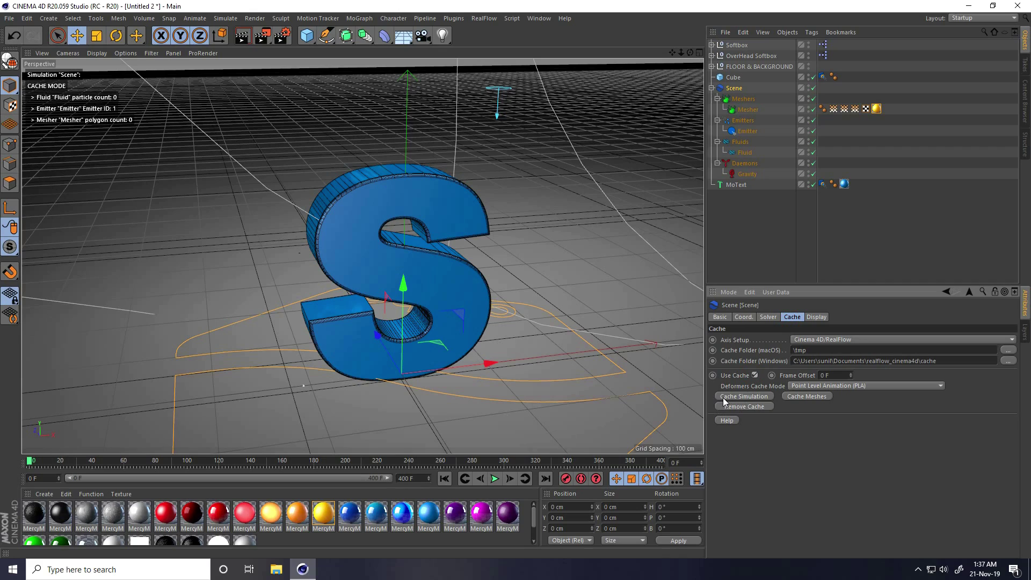
left_click(745, 398)
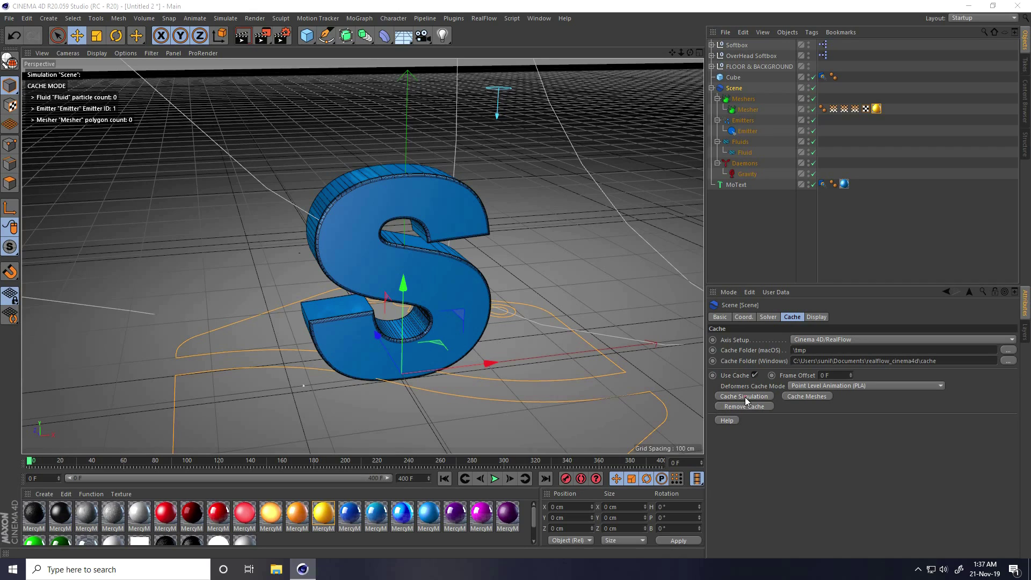